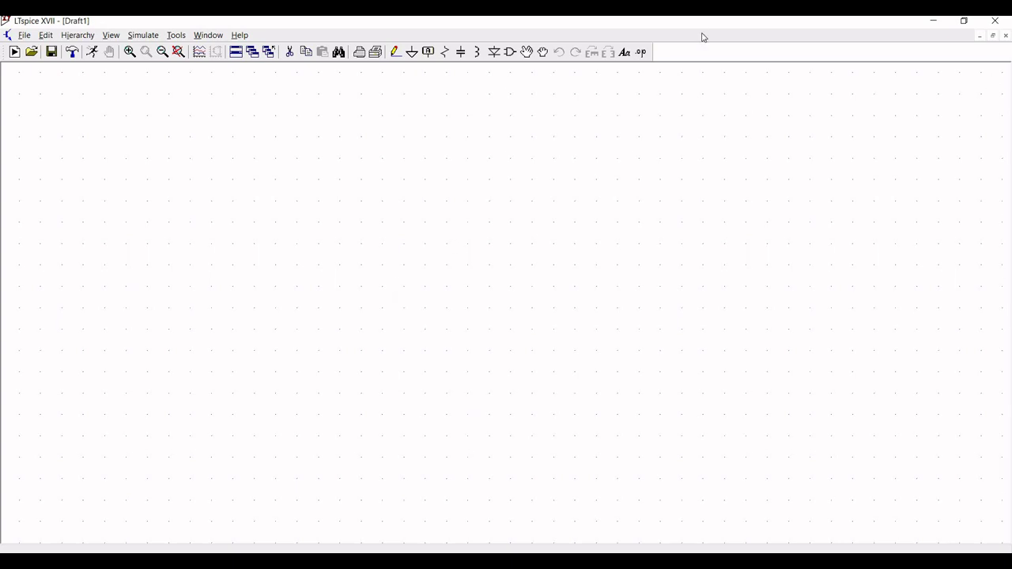
Search the component library for LM741 and place op-amp U1 on the left and U2 on the right.
left_click(512, 52)
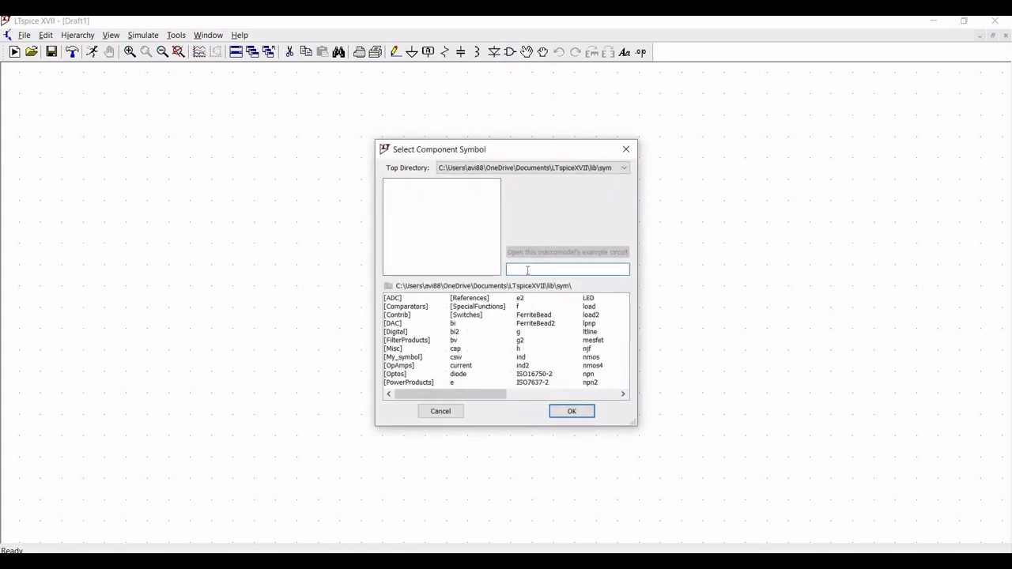
type("LM741")
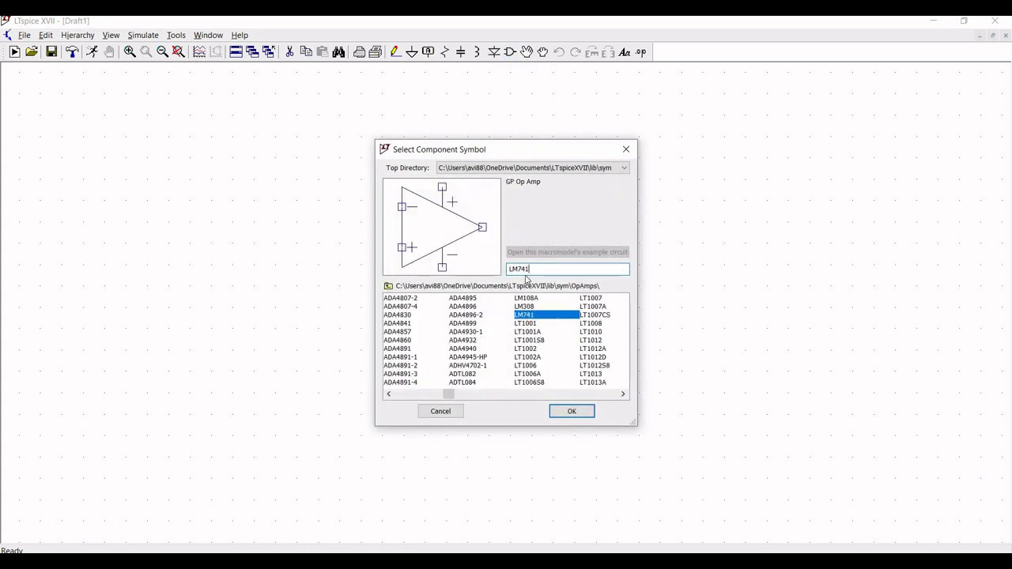
left_click(528, 316)
left_click(560, 412)
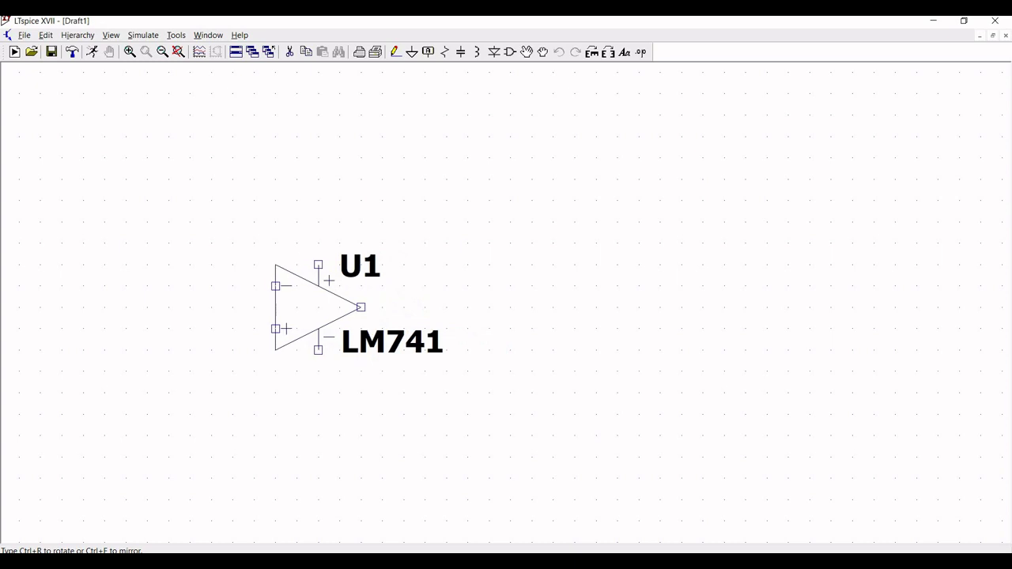
left_click(317, 306)
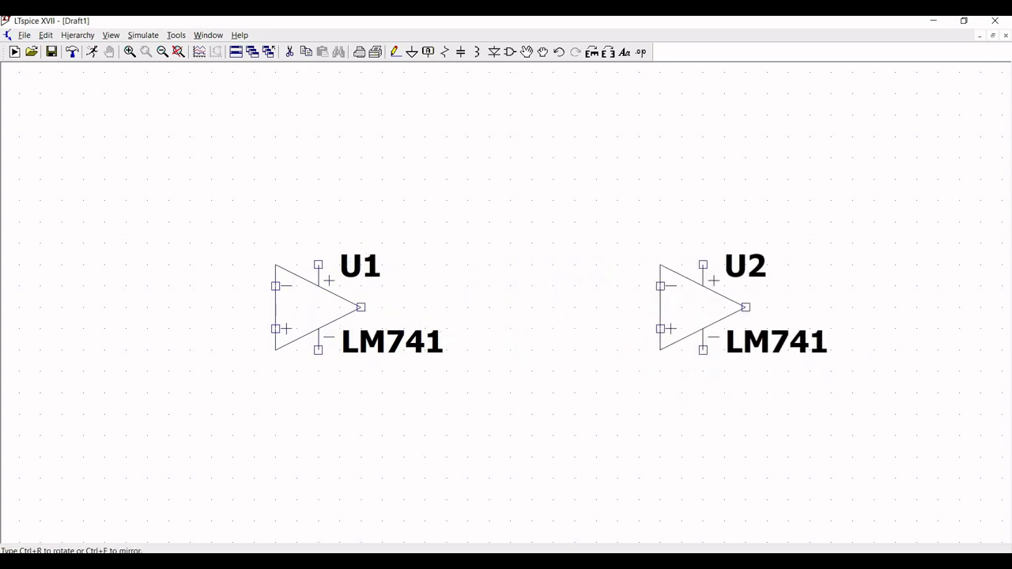
left_click(745, 328)
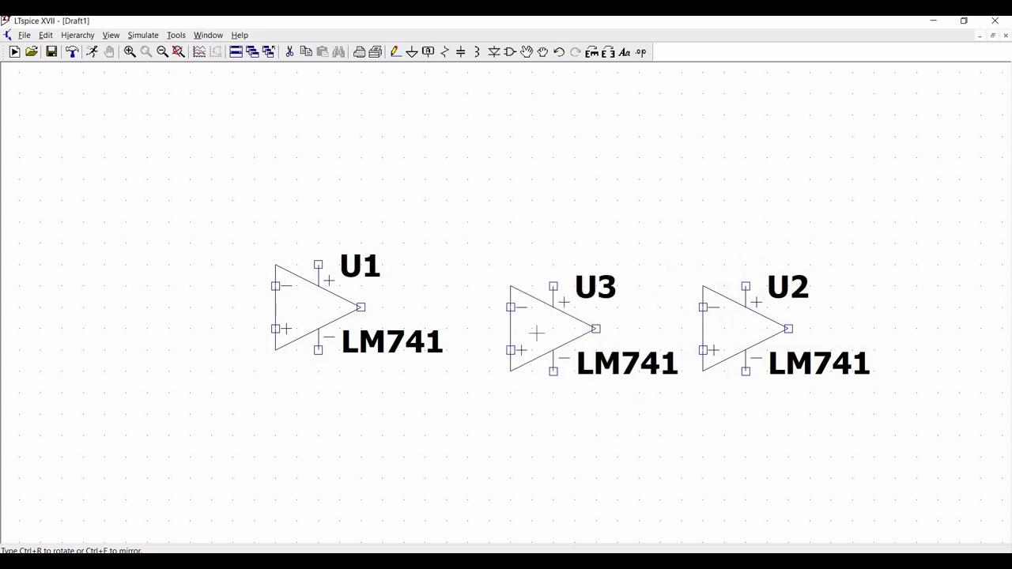
key("Escape")
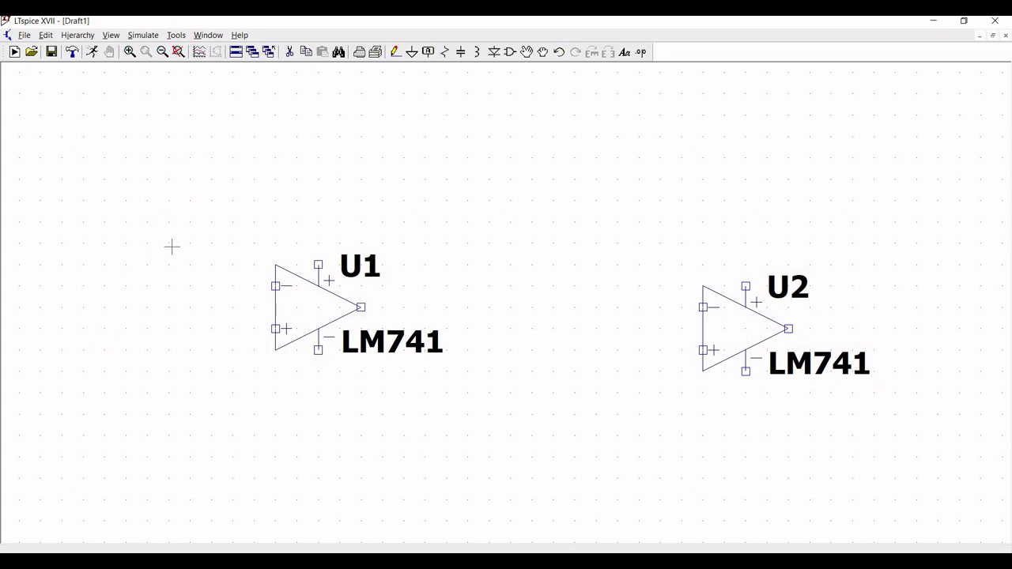
Place horizontal resistors left of and above U1, and upright resistor R4 below U1.
left_click(444, 52)
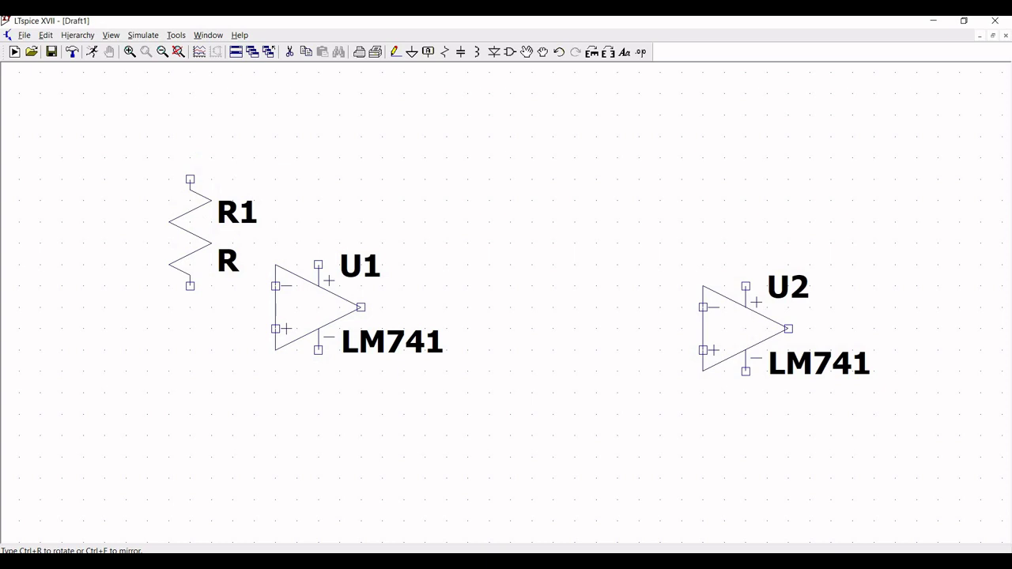
key("ctrl+r")
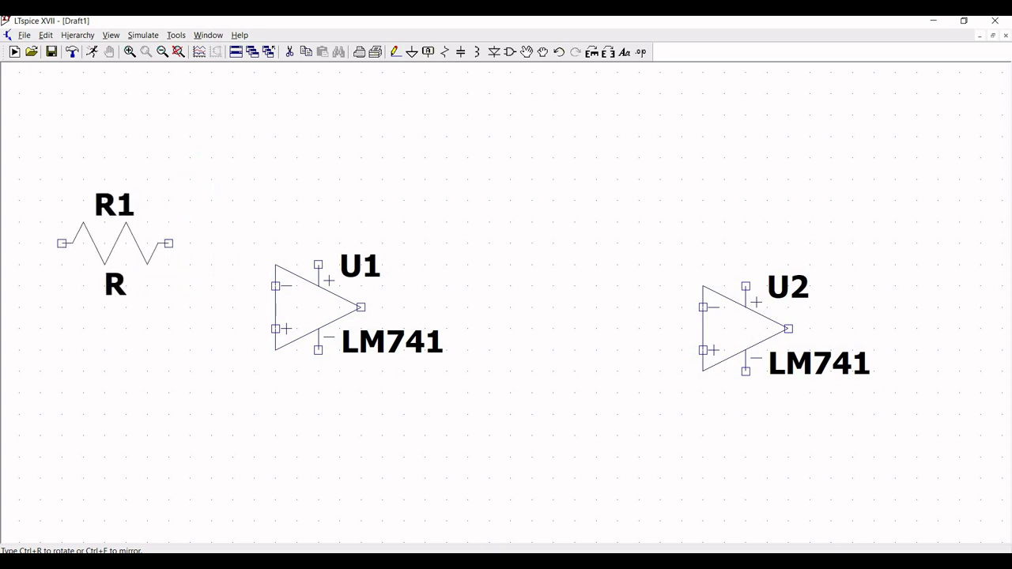
left_click(114, 221)
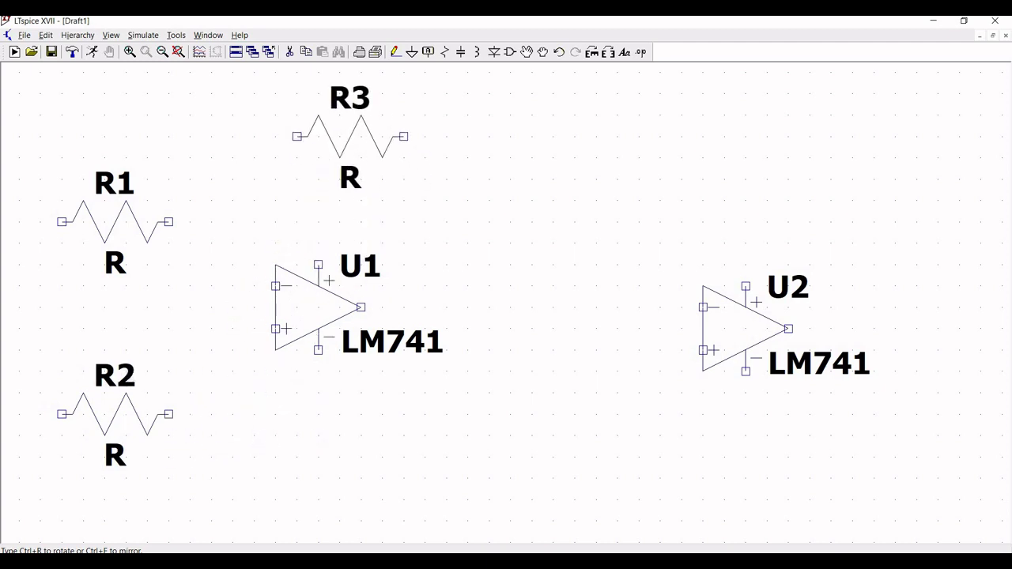
left_click(364, 146)
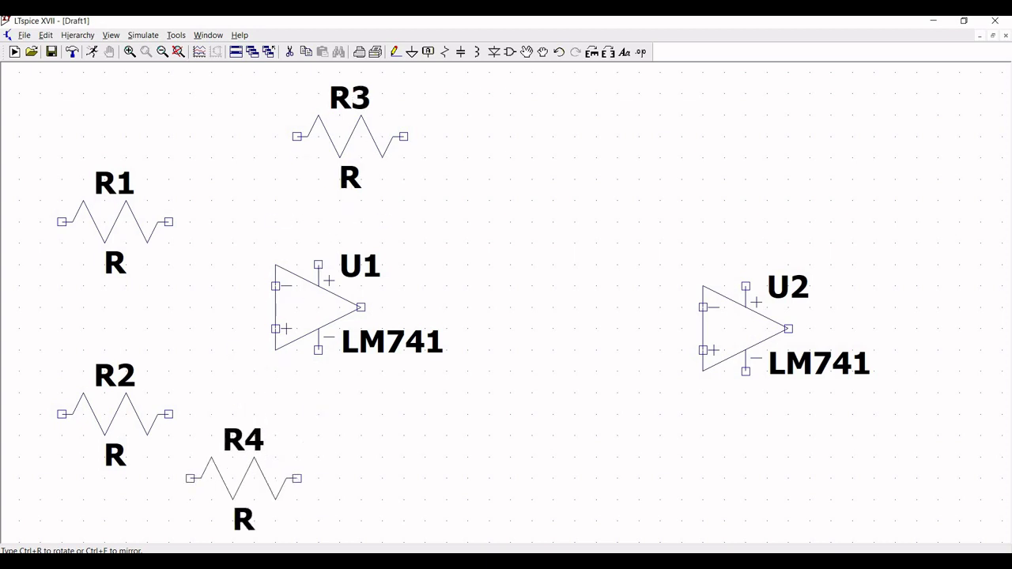
key("ctrl+r")
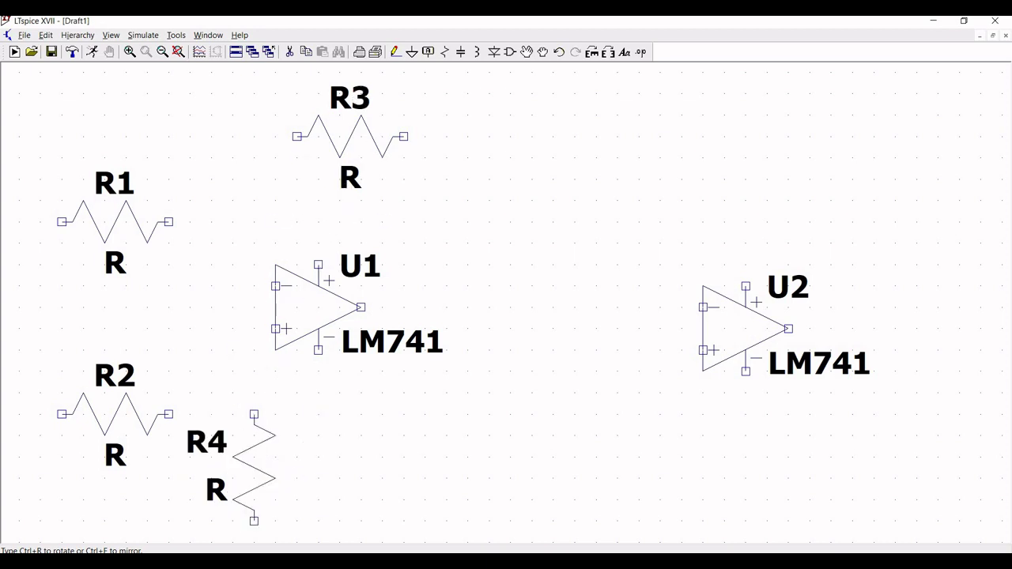
left_click(254, 443)
key("Escape")
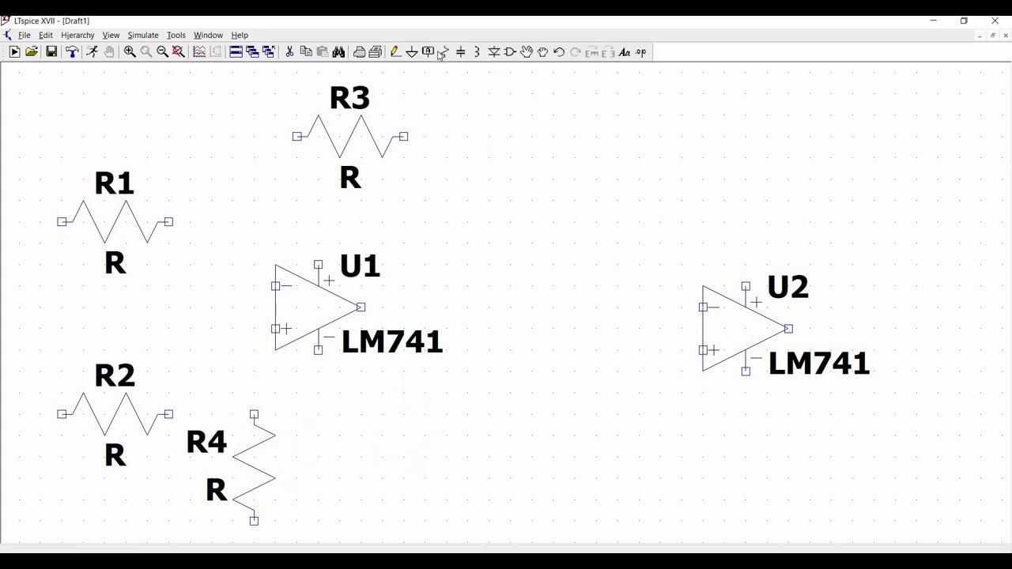
Drop a single ground symbol directly under resistor R4's bottom pin.
left_click(411, 53)
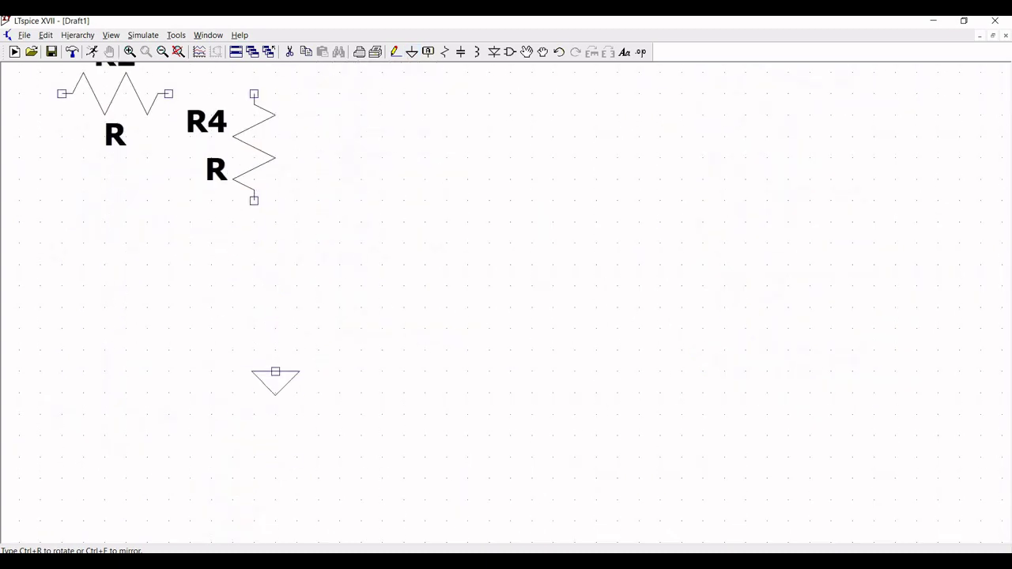
left_click(254, 244)
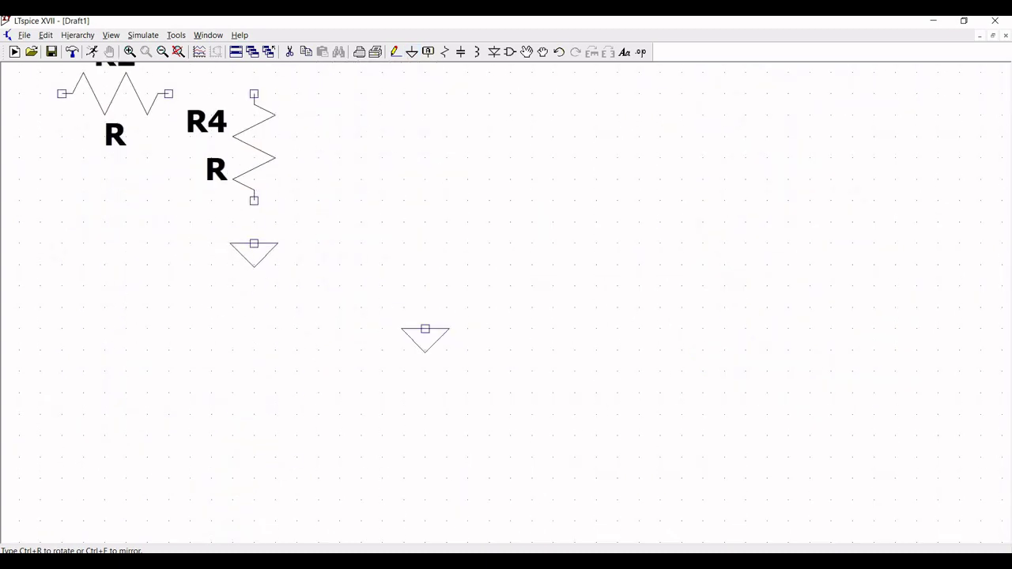
key("Escape")
scroll(442, 411, "up", 5)
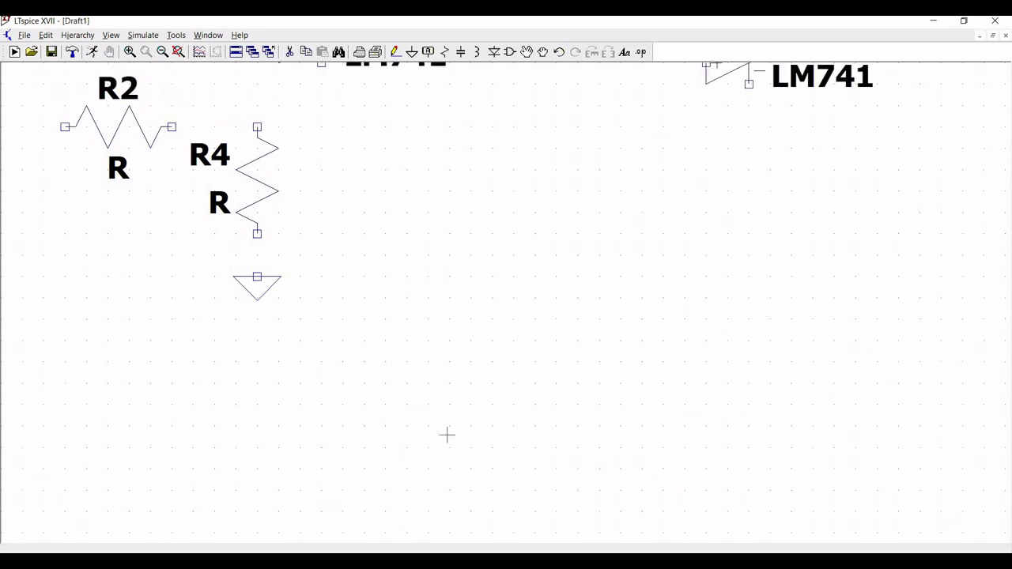
scroll(573, 202, "up", 1)
scroll(573, 202, "up", 1)
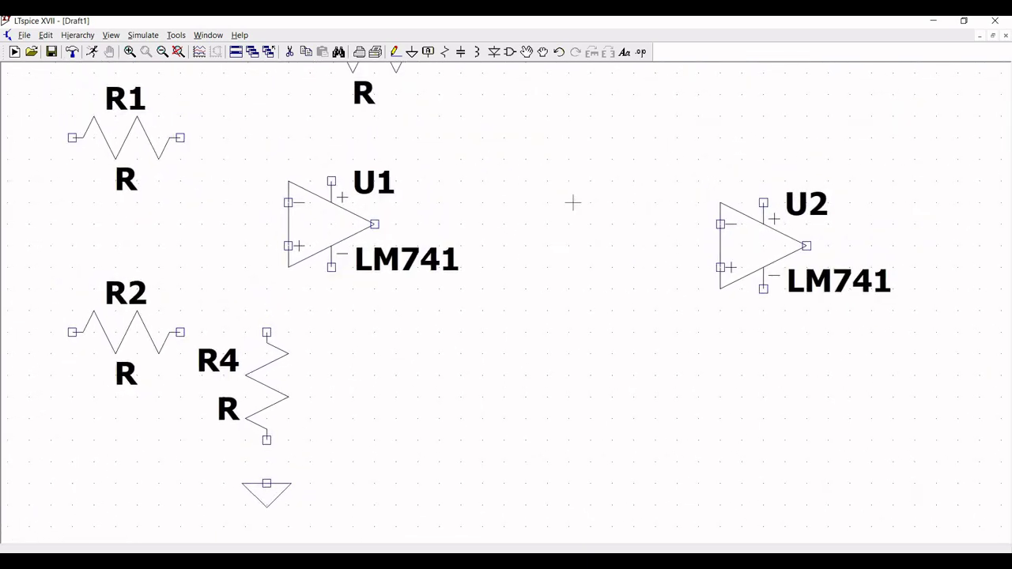
scroll(573, 202, "down", 2)
scroll(492, 228, "up", 2)
scroll(492, 228, "right", 2)
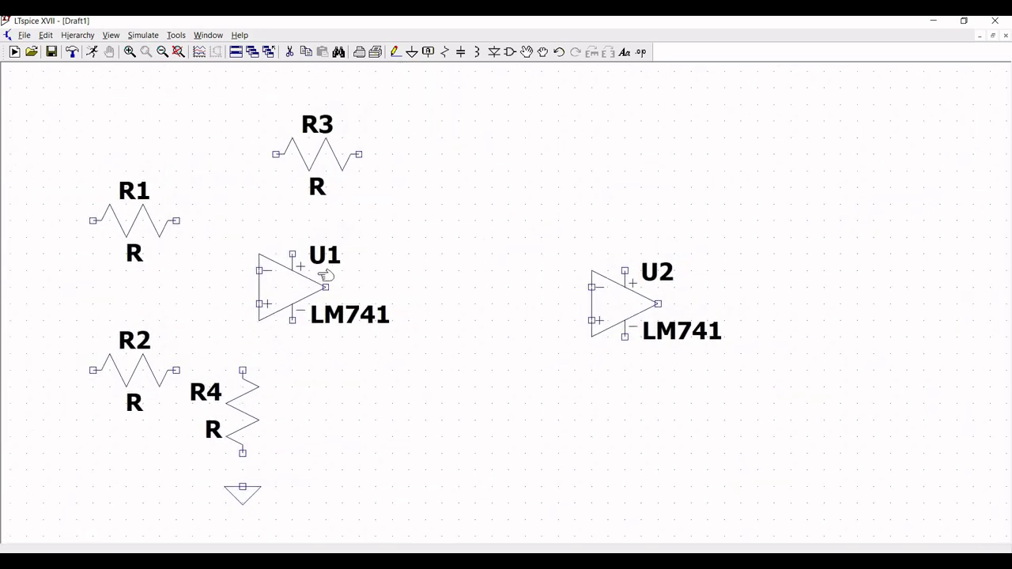
scroll(461, 248, "up", 1)
scroll(460, 248, "right", 1)
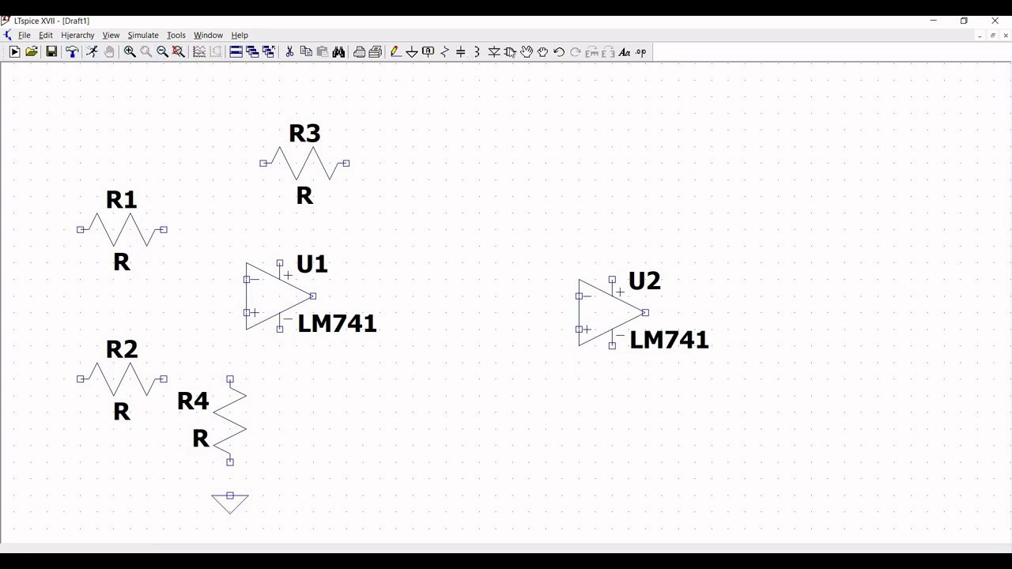
Pick the 'voltage' symbol from the main sym folder and place sources V1–V4 in a row at the top right.
left_click(509, 52)
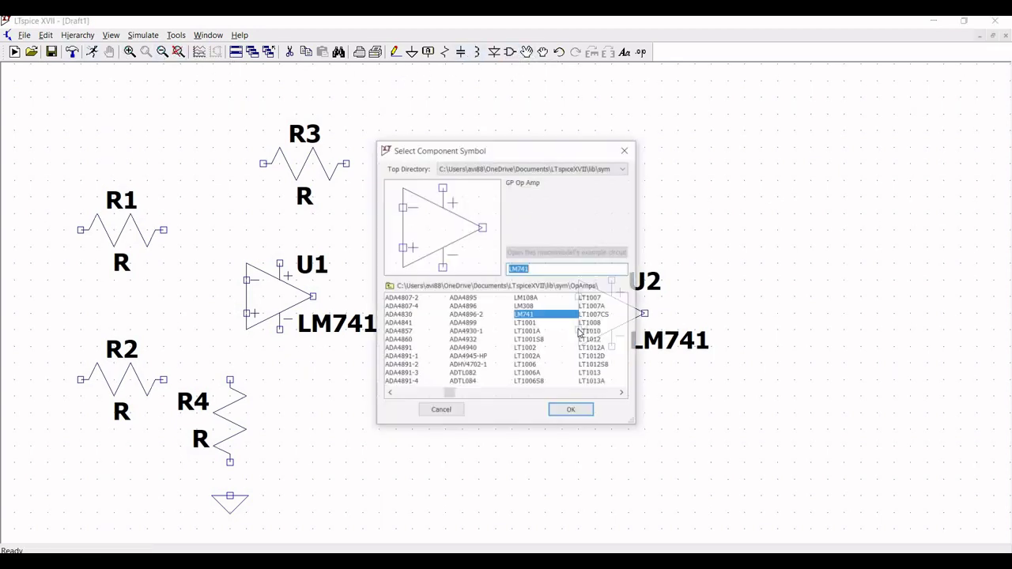
left_click(388, 286)
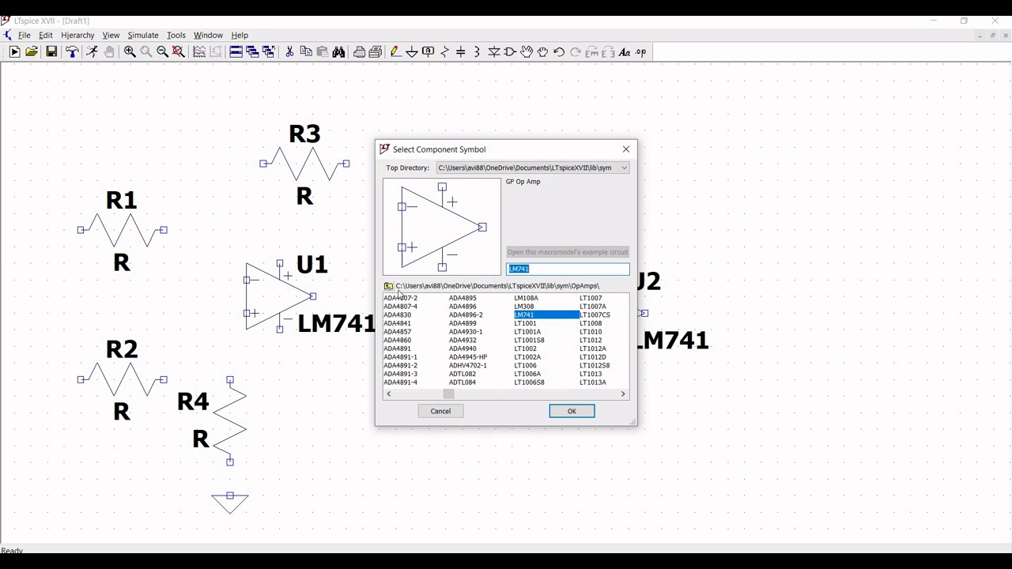
left_click(584, 394)
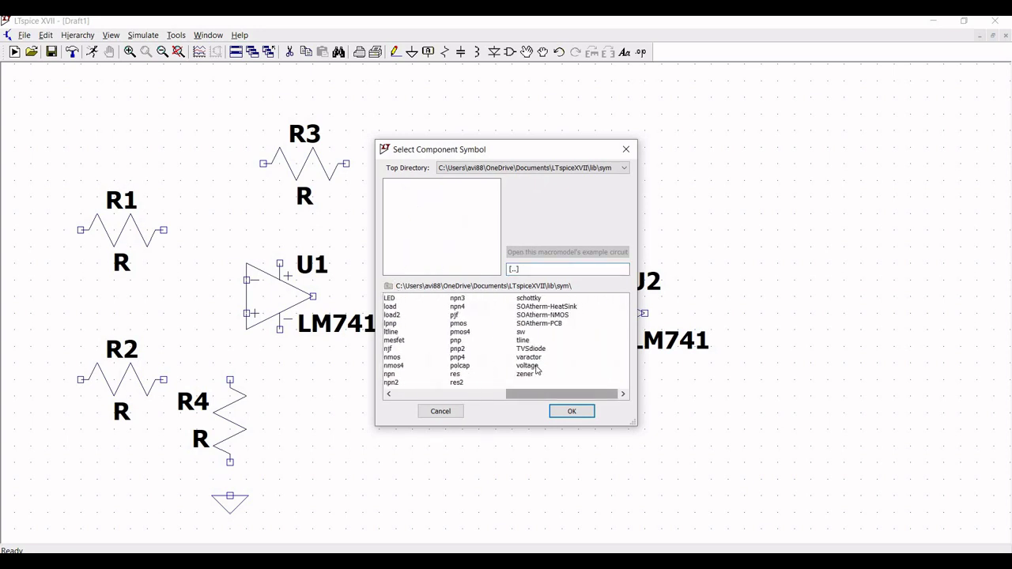
left_click(546, 365)
left_click(571, 411)
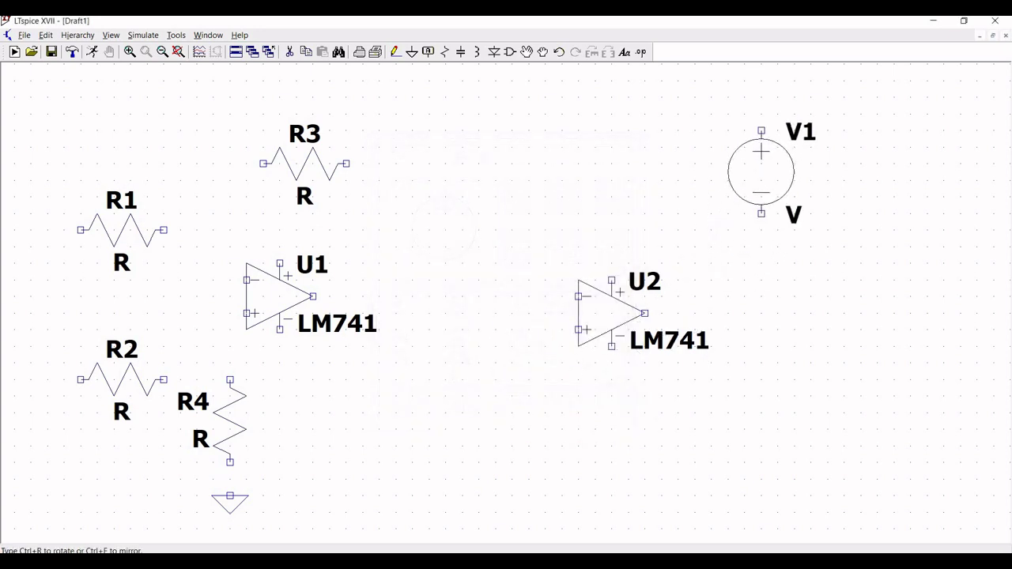
left_click(761, 138)
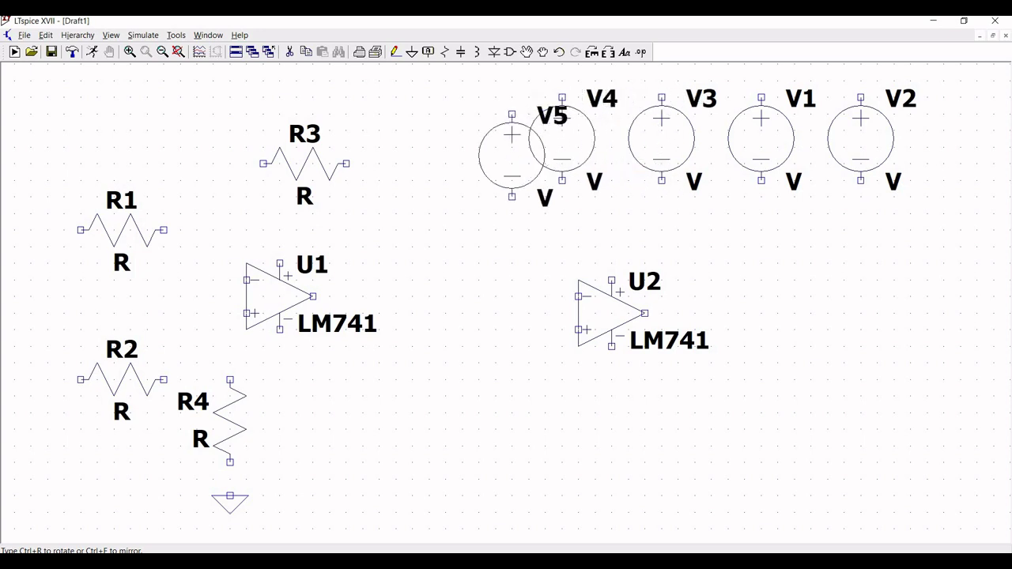
key("Escape")
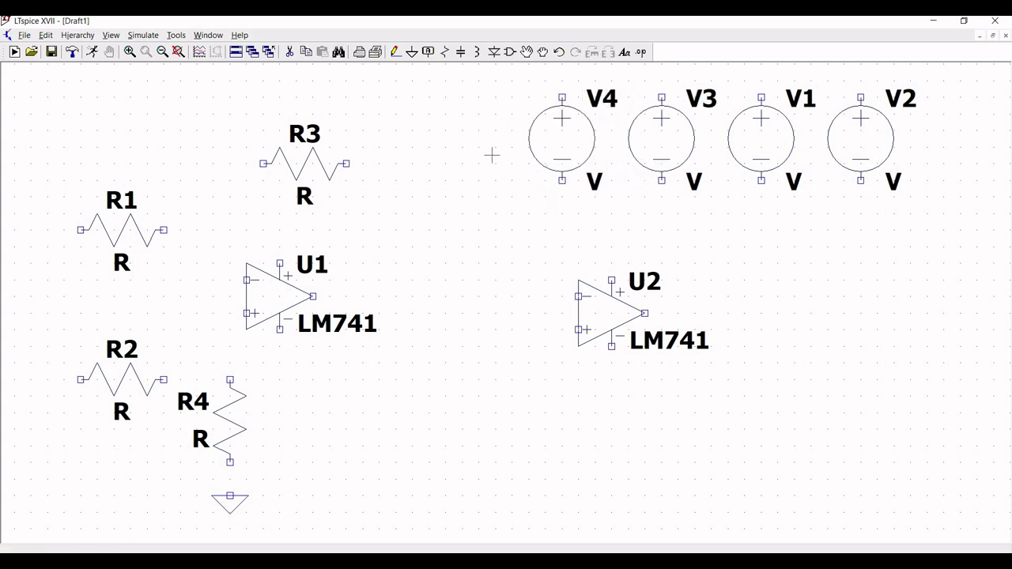
Ground the bottom terminals of sources V4, V3 and V1.
scroll(491, 159, "up", 1)
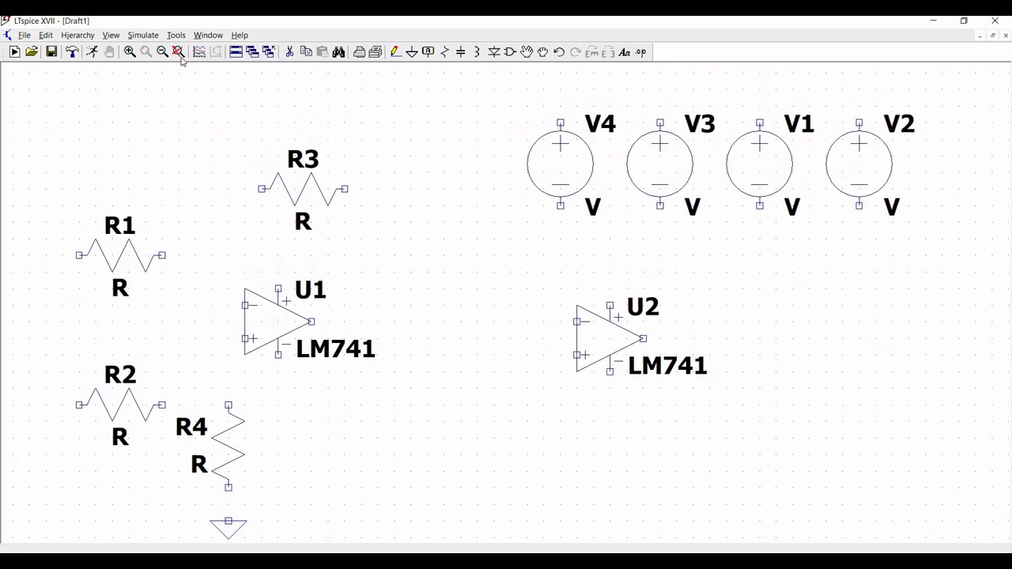
left_click(411, 52)
left_click(560, 205)
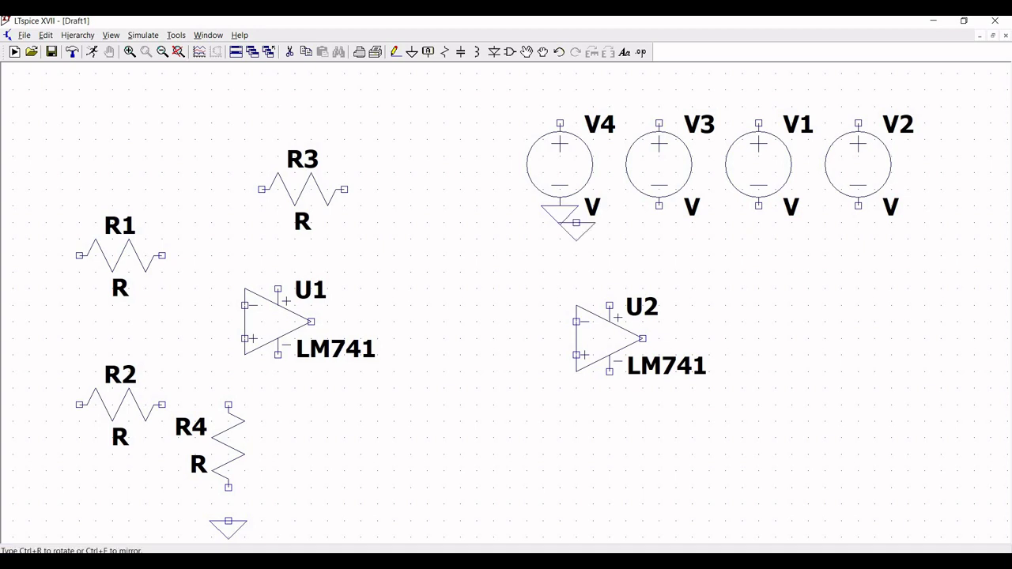
left_click(660, 206)
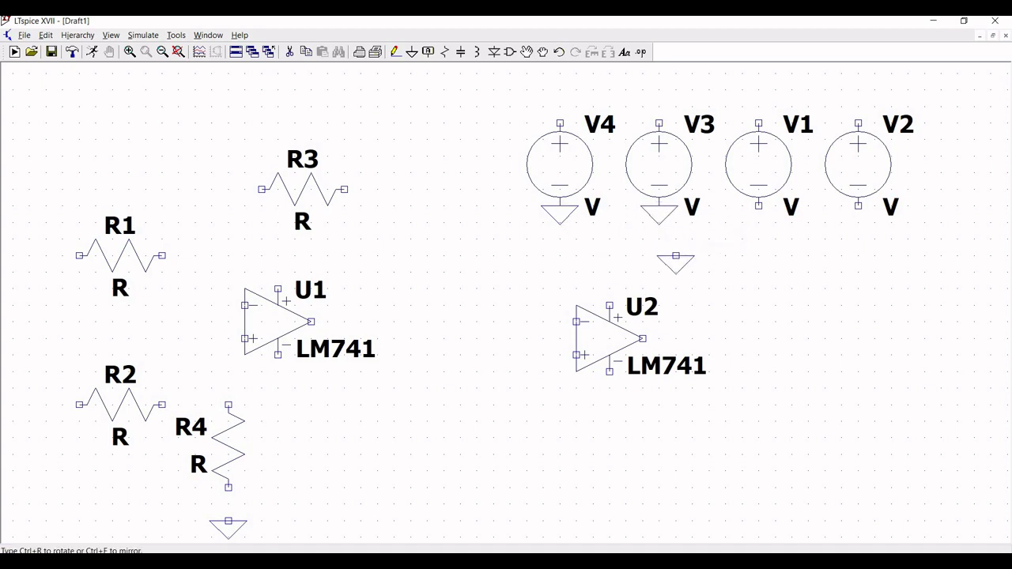
left_click(758, 191)
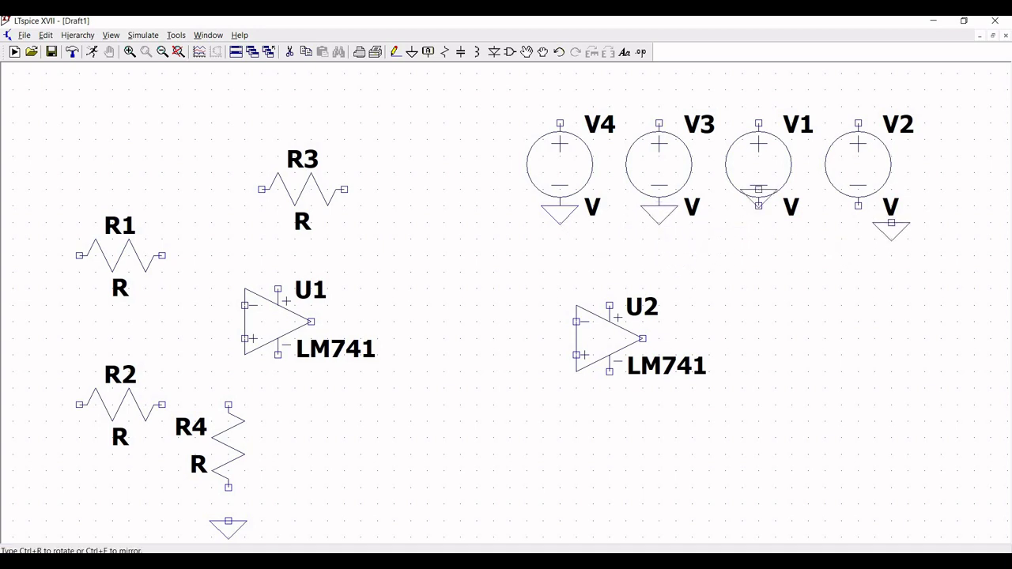
key("Escape")
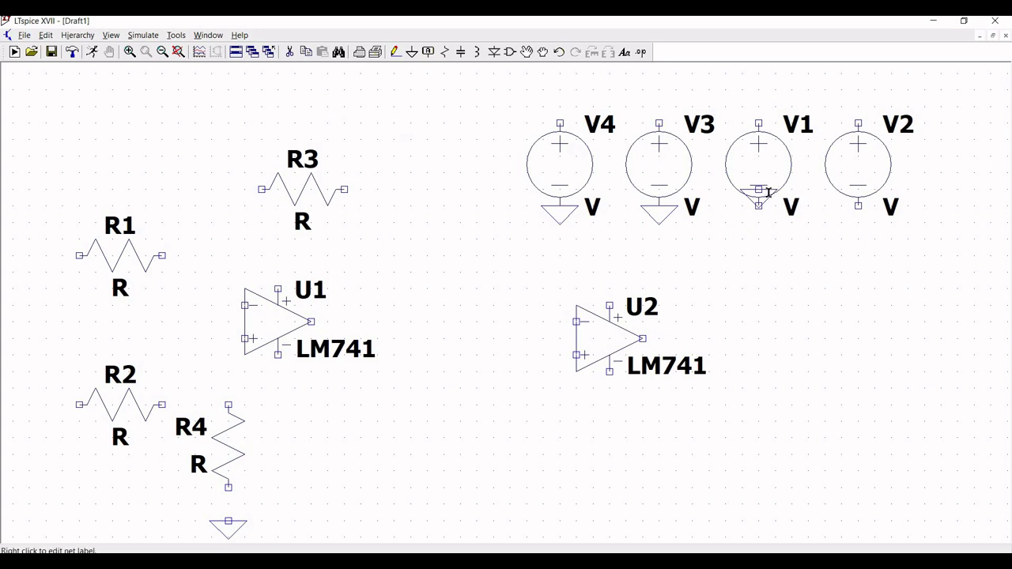
Delete the misplaced ground at V1, then re-ground V1 properly and ground V2.
left_click(289, 52)
left_click(762, 197)
key("Escape")
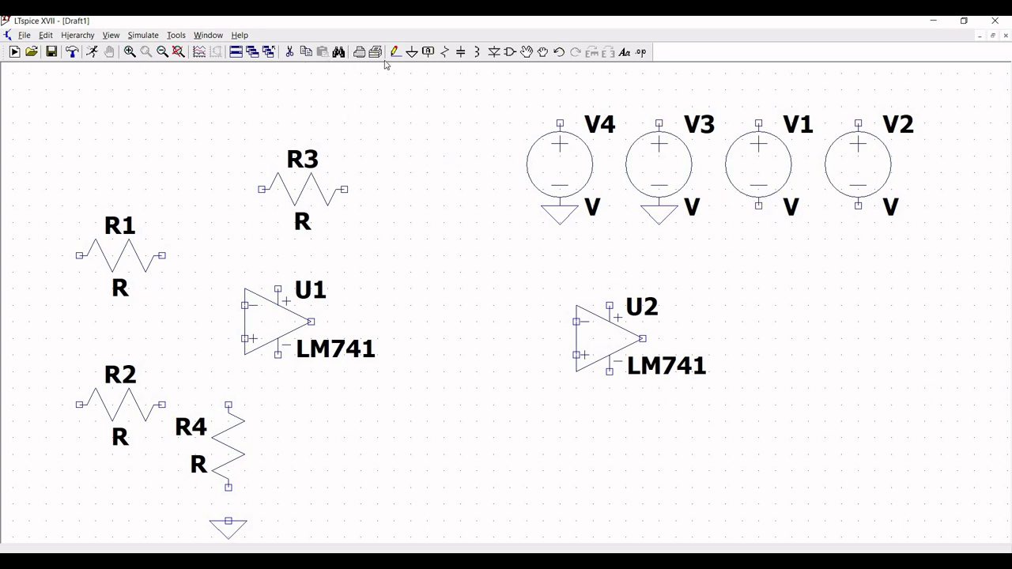
left_click(412, 52)
left_click(758, 205)
left_click(858, 206)
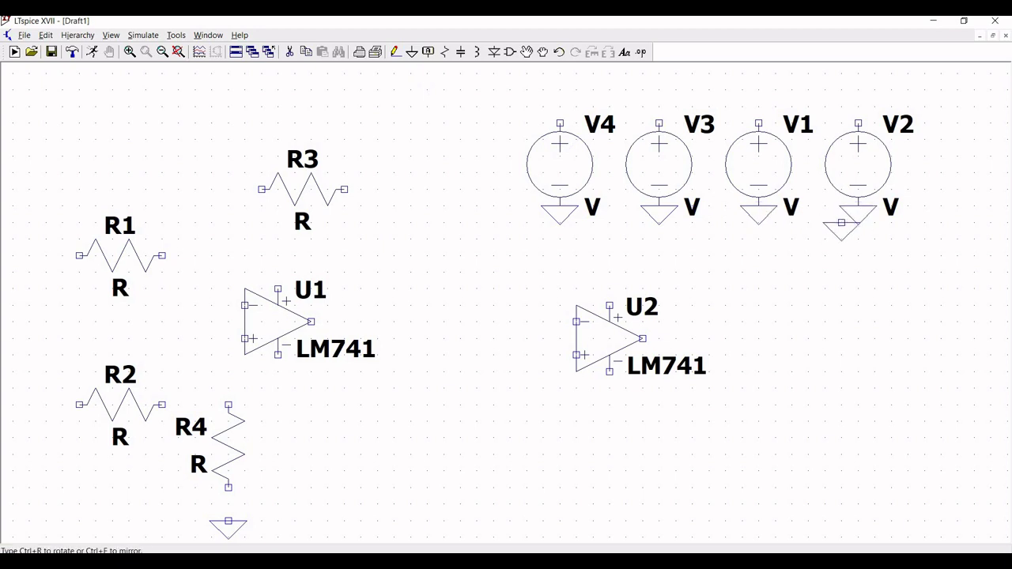
key("Escape")
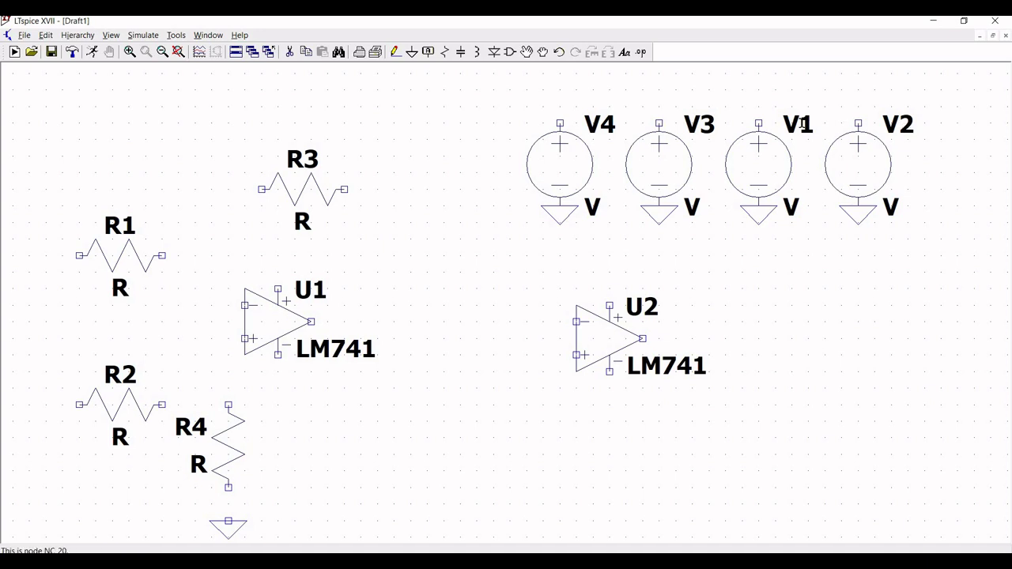
Rename the two leftmost sources: V4 becomes Vcc and V3 becomes Vee.
right_click(602, 128)
type("Vcc")
left_click(586, 268)
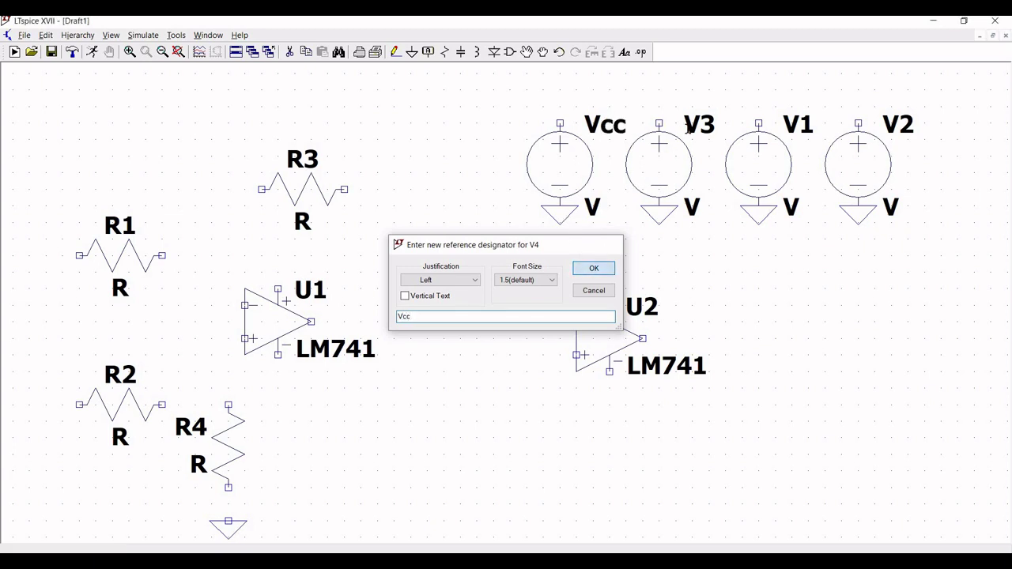
right_click(697, 130)
type("Vee")
left_click(603, 267)
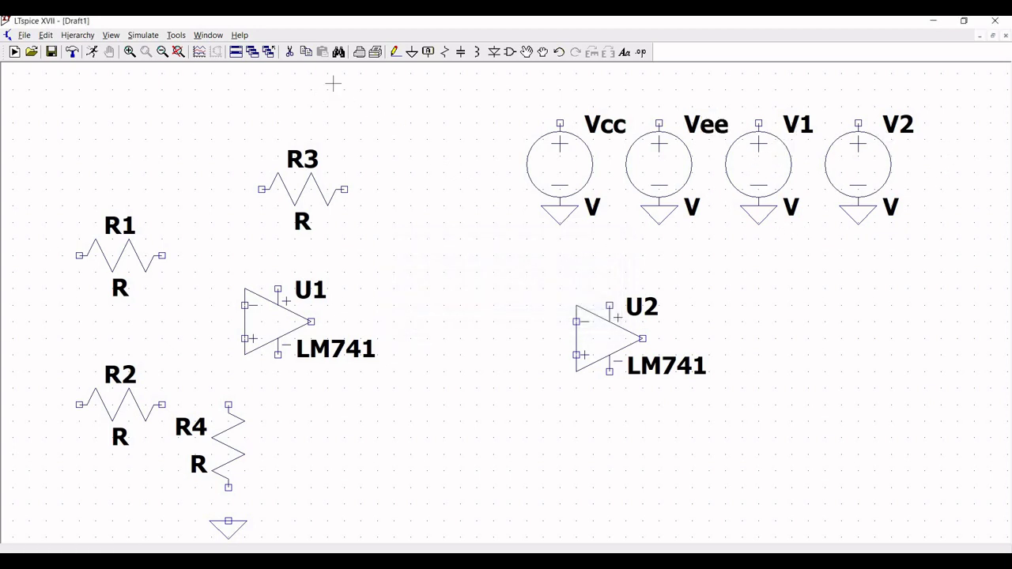
Draw short upward wires of equal height from the top terminals of Vcc, Vee, V1 and V2.
left_click(397, 53)
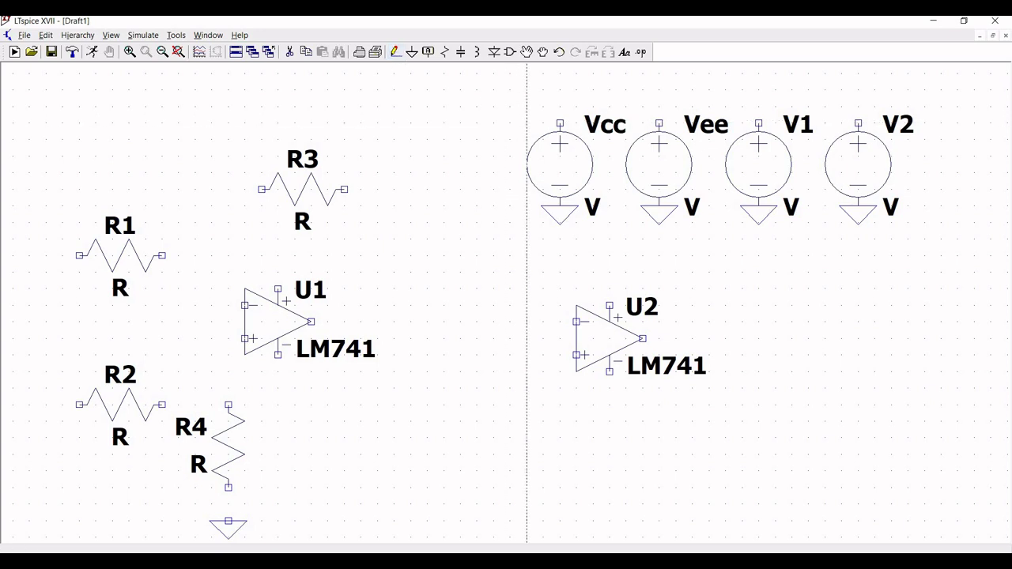
left_click(560, 122)
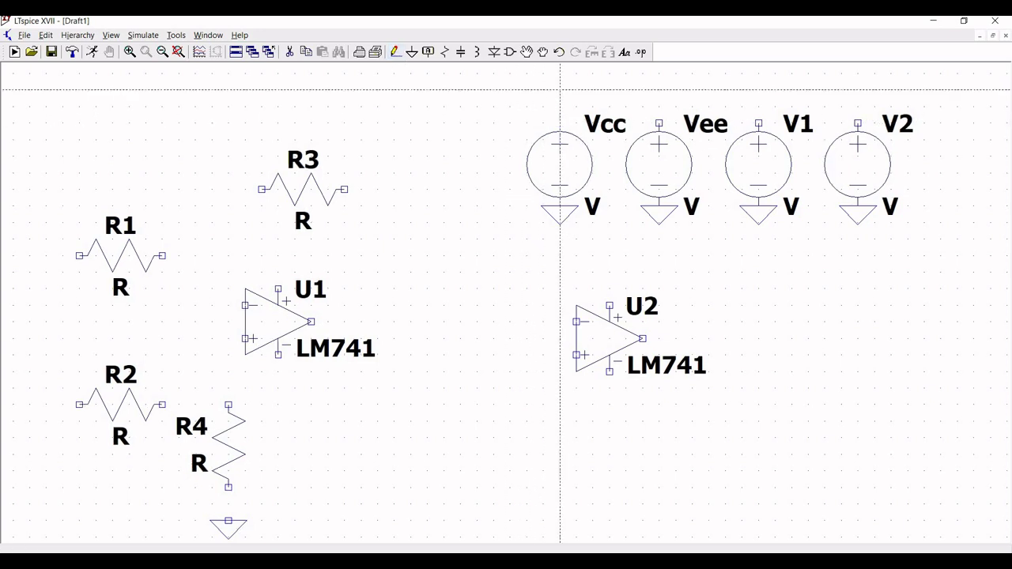
left_click(560, 90)
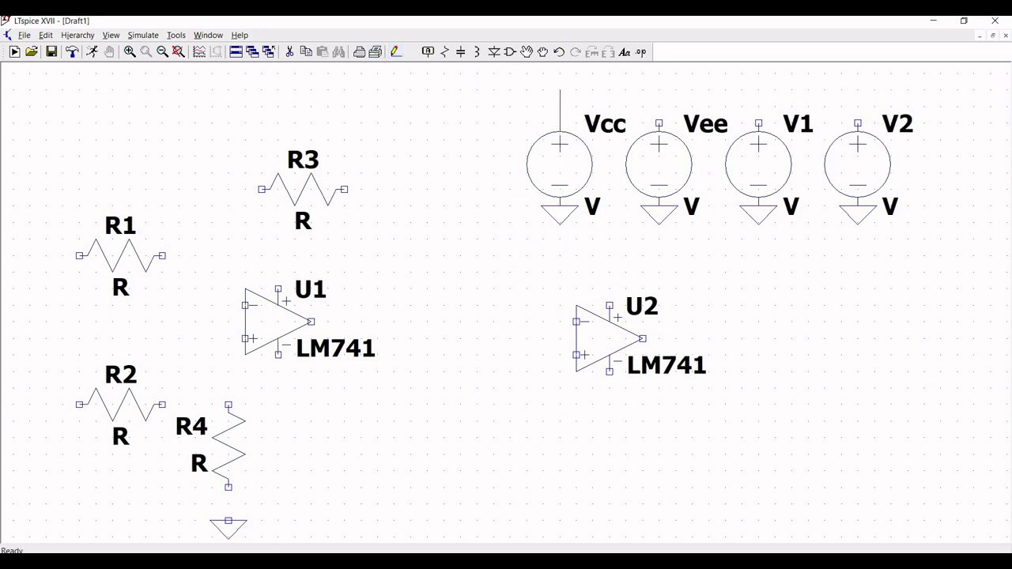
left_click(658, 123)
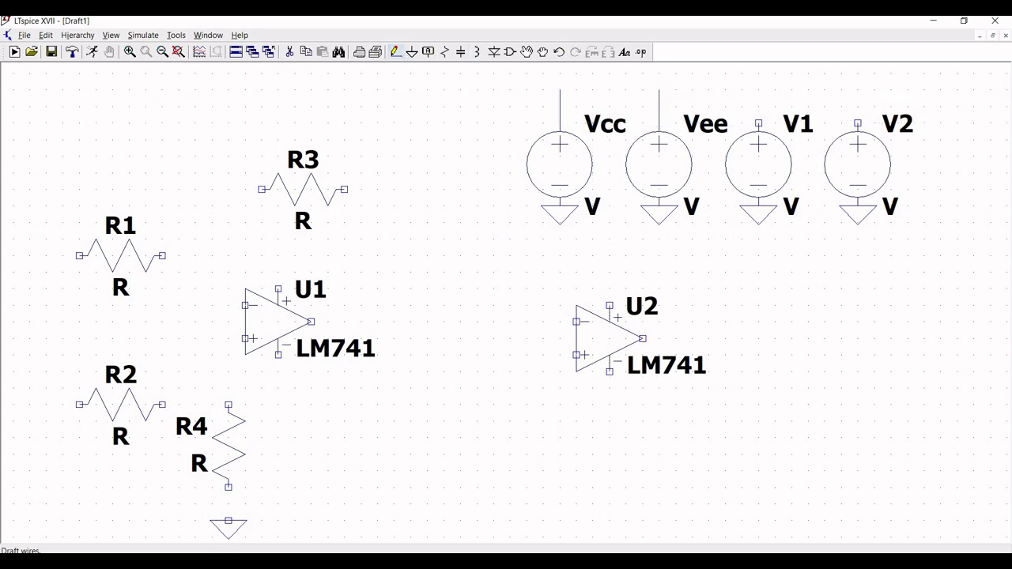
left_click(658, 89)
right_click(658, 90)
left_click(758, 122)
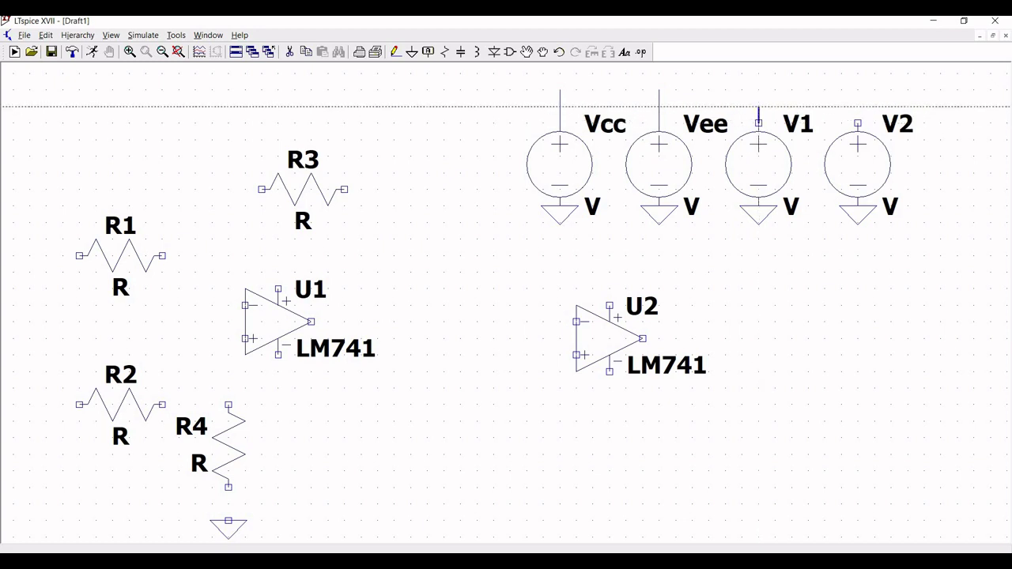
left_click(759, 89)
right_click(758, 89)
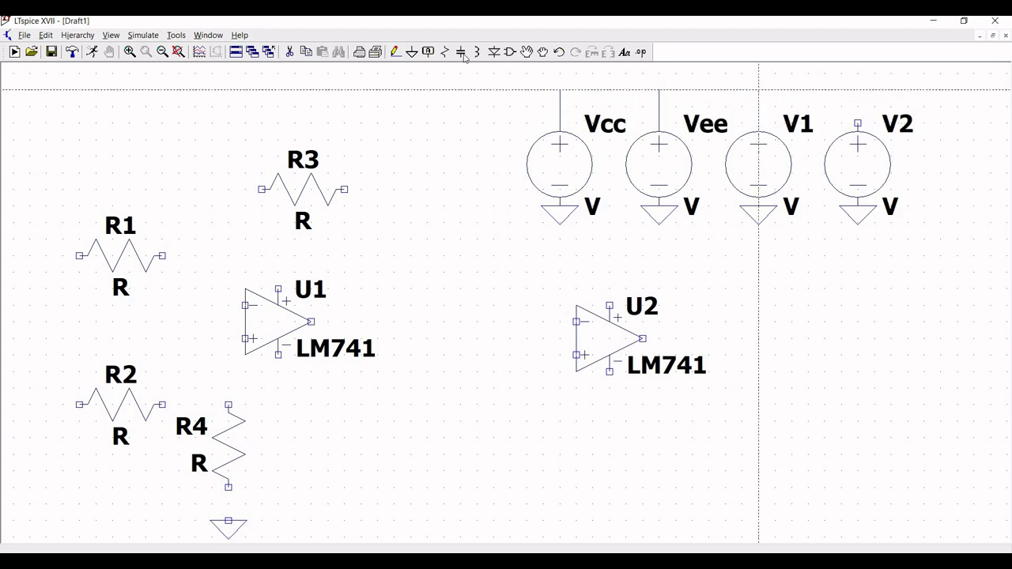
left_click(857, 122)
left_click(858, 89)
right_click(857, 89)
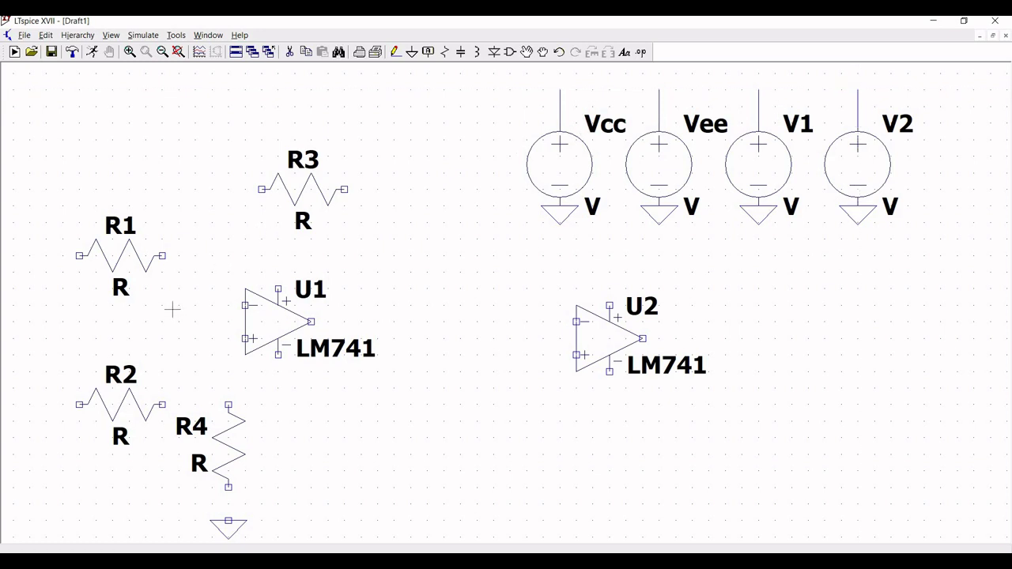
Draw short input leads off the left pins of R1 and R2.
left_click(396, 52)
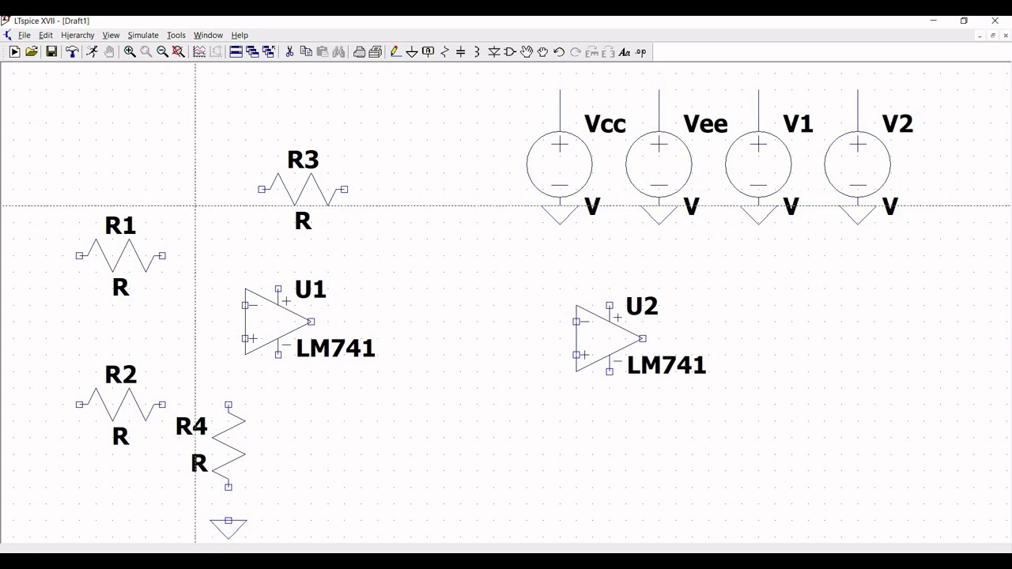
left_click(79, 255)
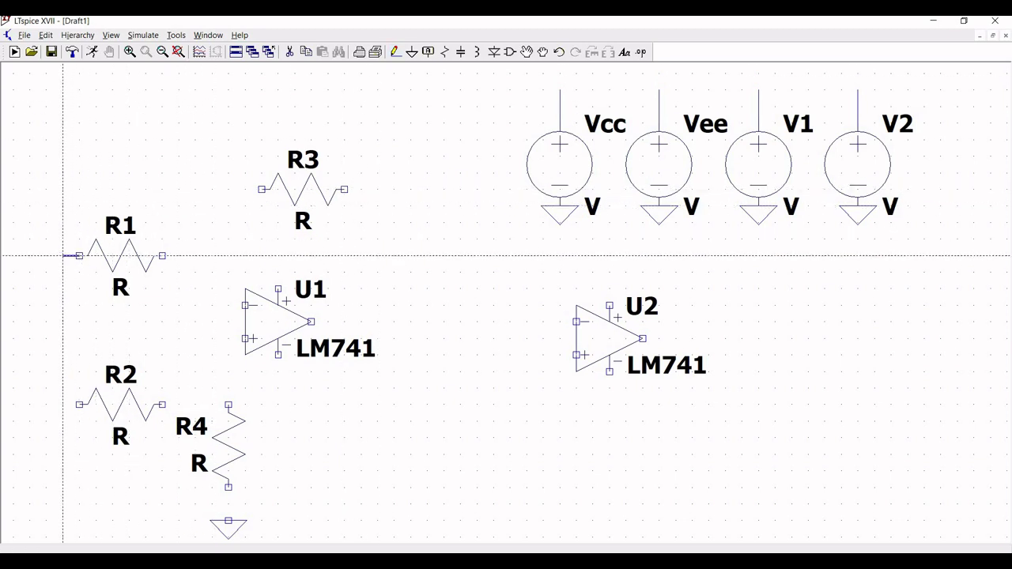
left_click(46, 255)
right_click(46, 289)
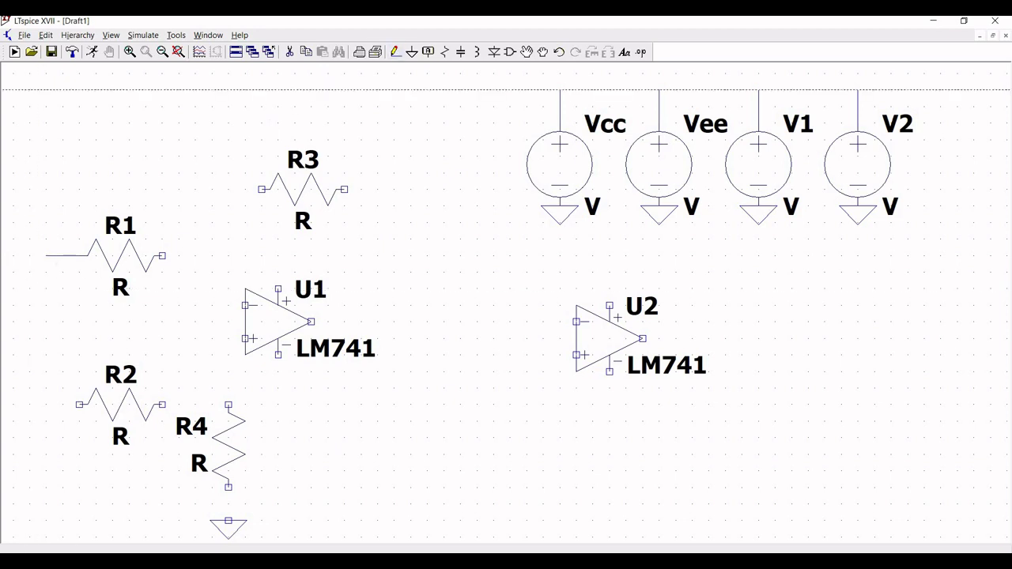
left_click(79, 405)
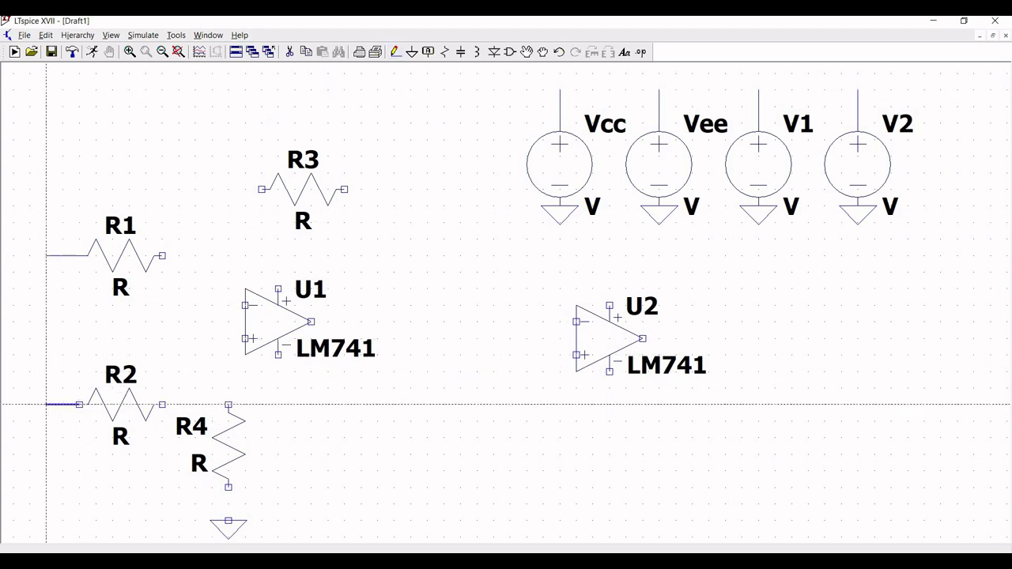
left_click(46, 405)
right_click(211, 252)
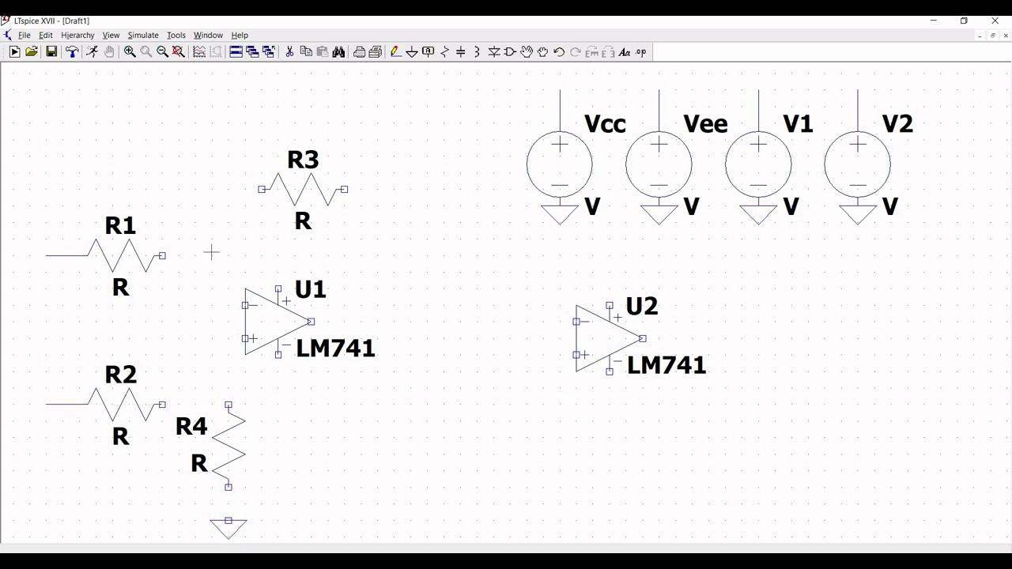
Wire R1's right pin and R3's left pin together to U1's inverting input.
left_click(395, 51)
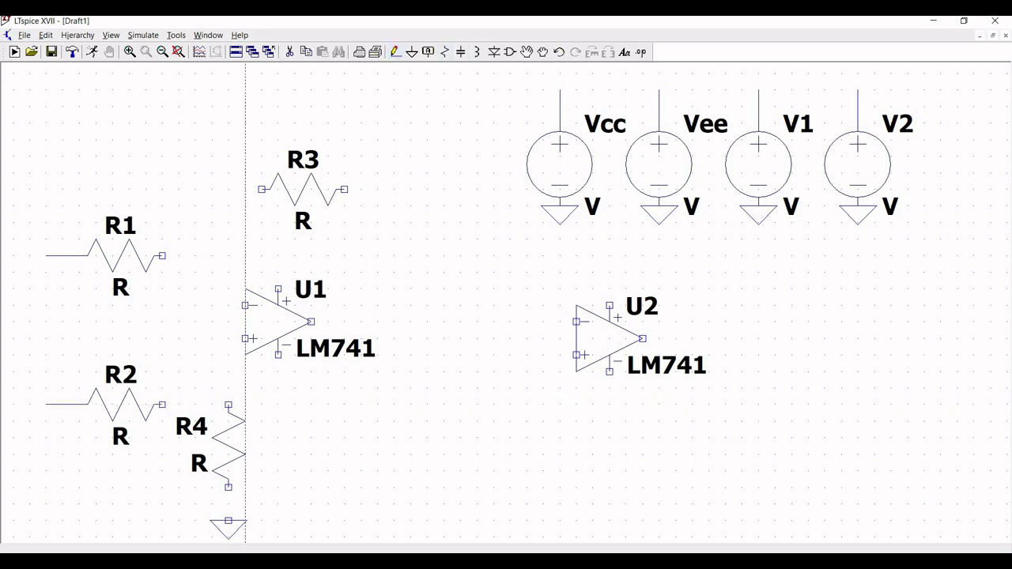
left_click(162, 255)
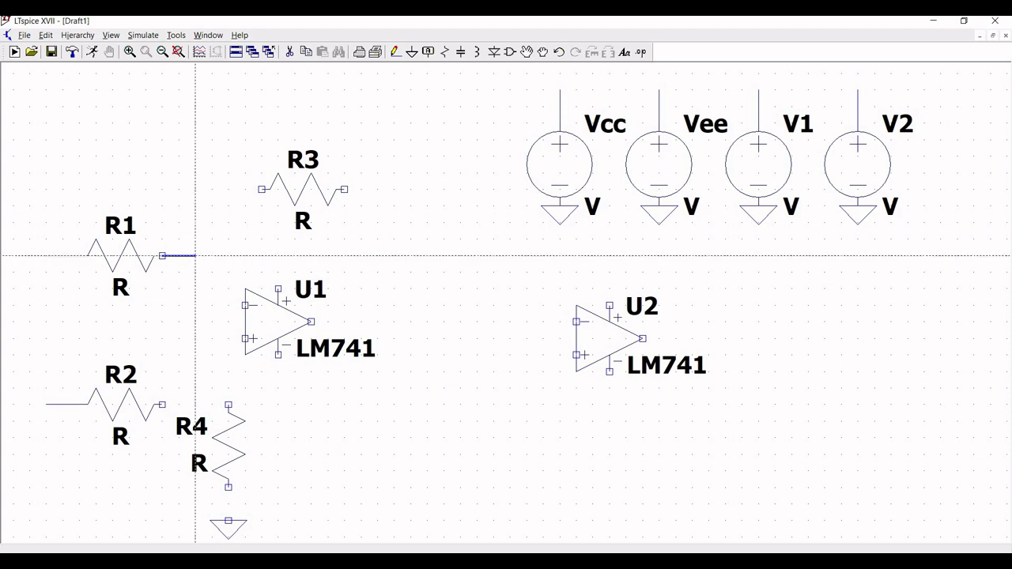
left_click(212, 255)
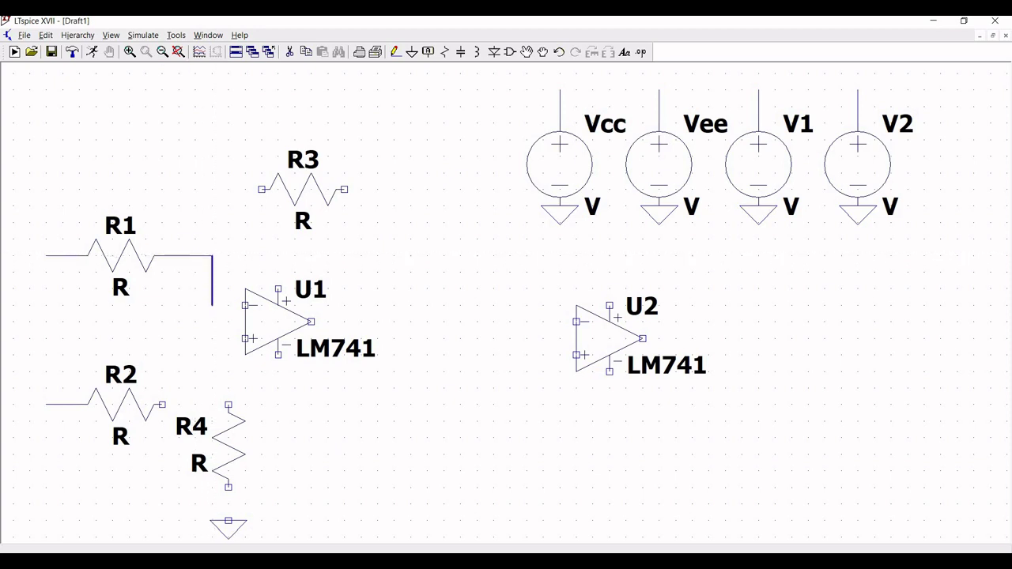
right_click(212, 306)
left_click(212, 256)
left_click(245, 305)
left_click(262, 190)
left_click(212, 189)
left_click(212, 255)
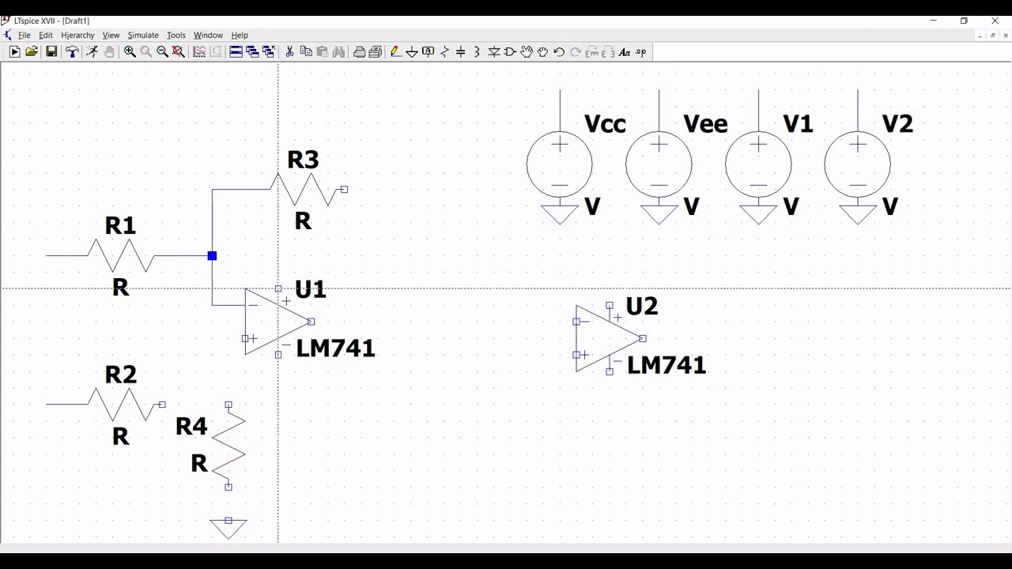
Wire R2 and R4's top to U1's non-inverting input, and R4's bottom to ground.
left_click(162, 404)
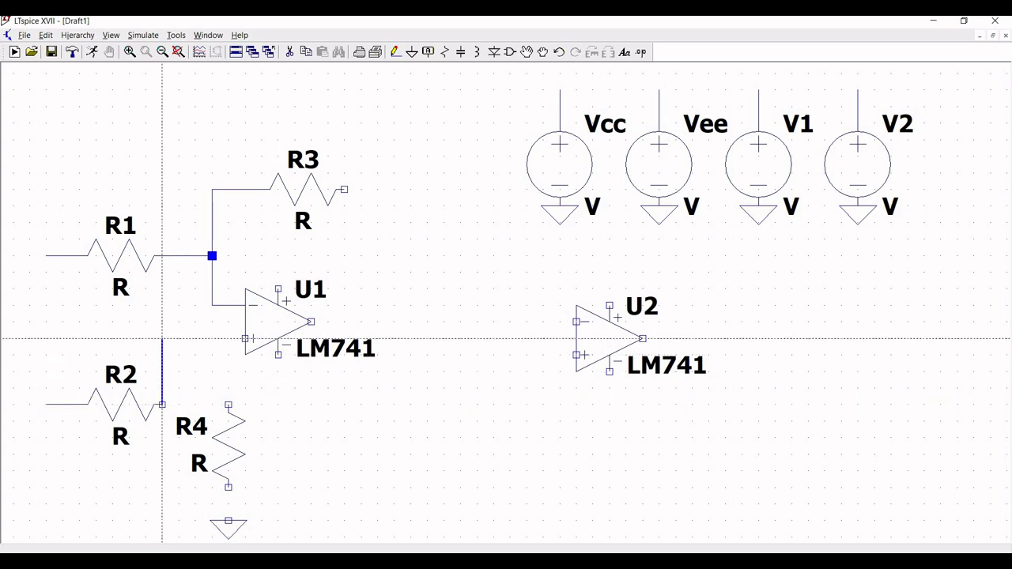
left_click(245, 338)
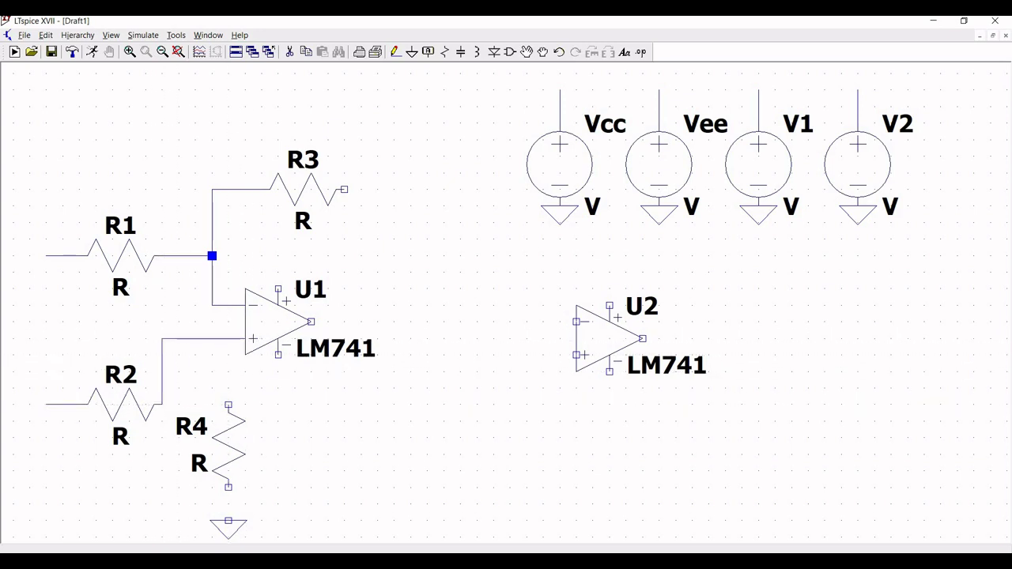
left_click(229, 404)
left_click(229, 339)
left_click(228, 487)
left_click(228, 520)
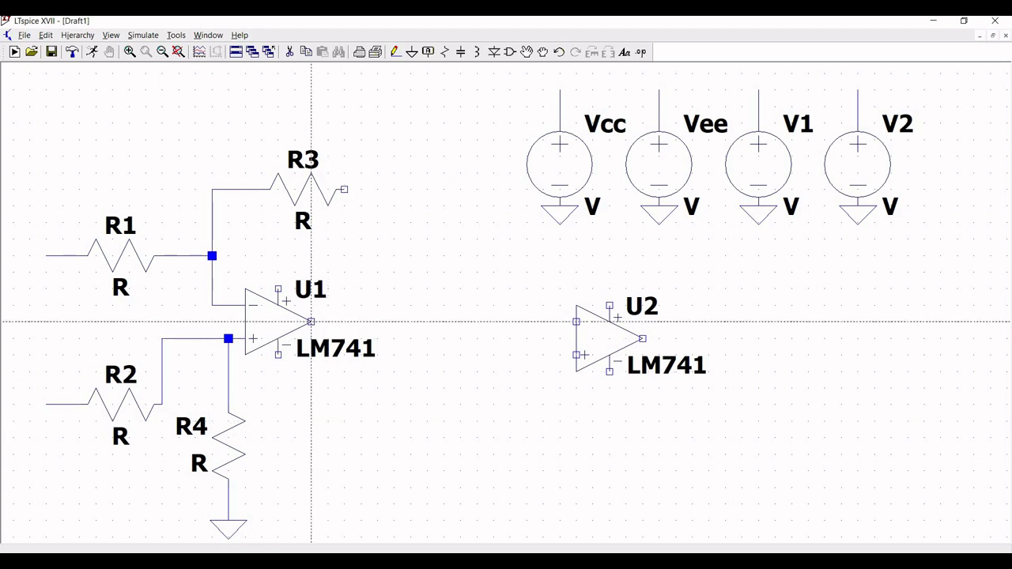
key("Escape")
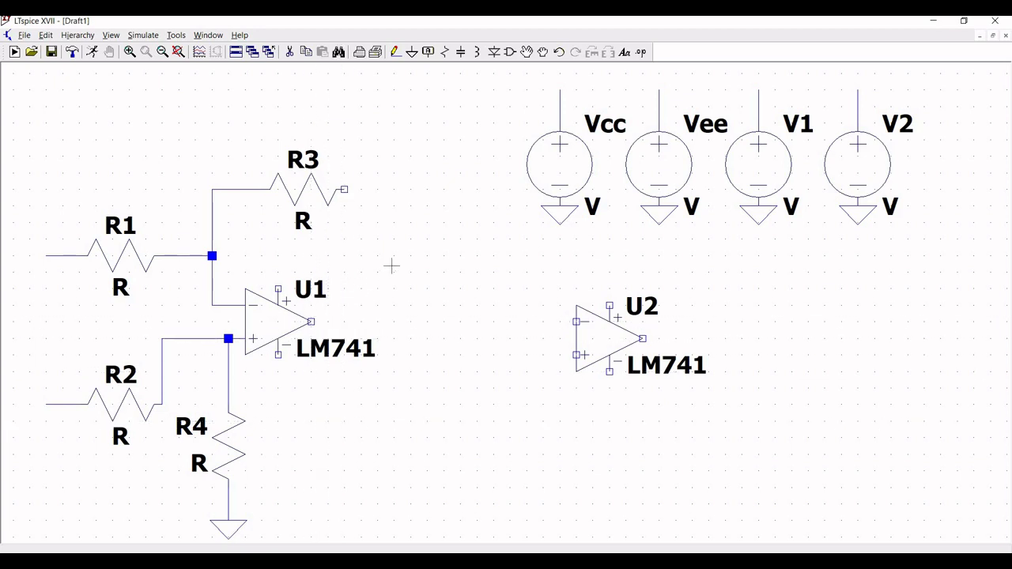
Create net label V1 on R1's input lead and, rotated, on the V1 source wire.
left_click(428, 54)
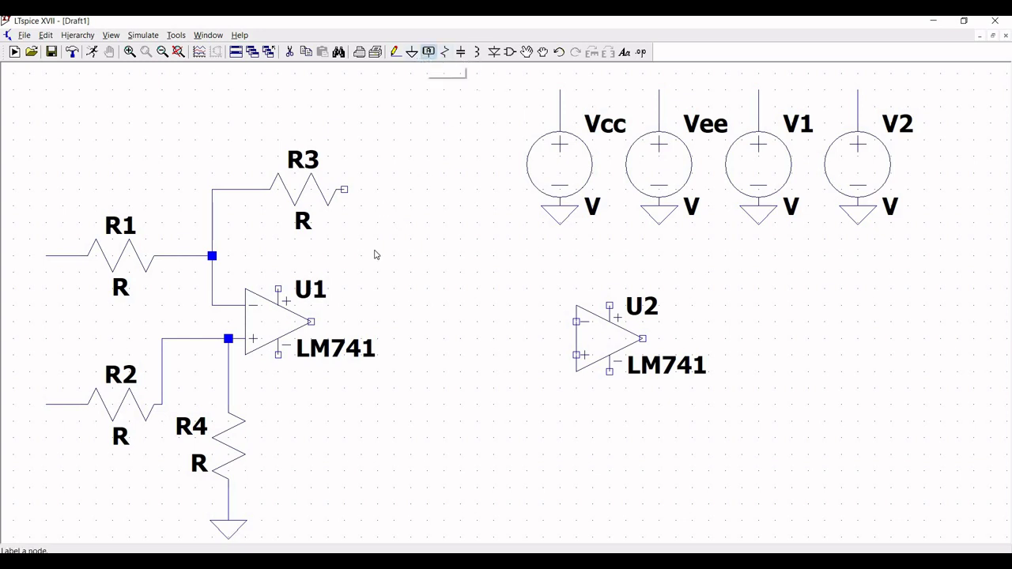
type("V")
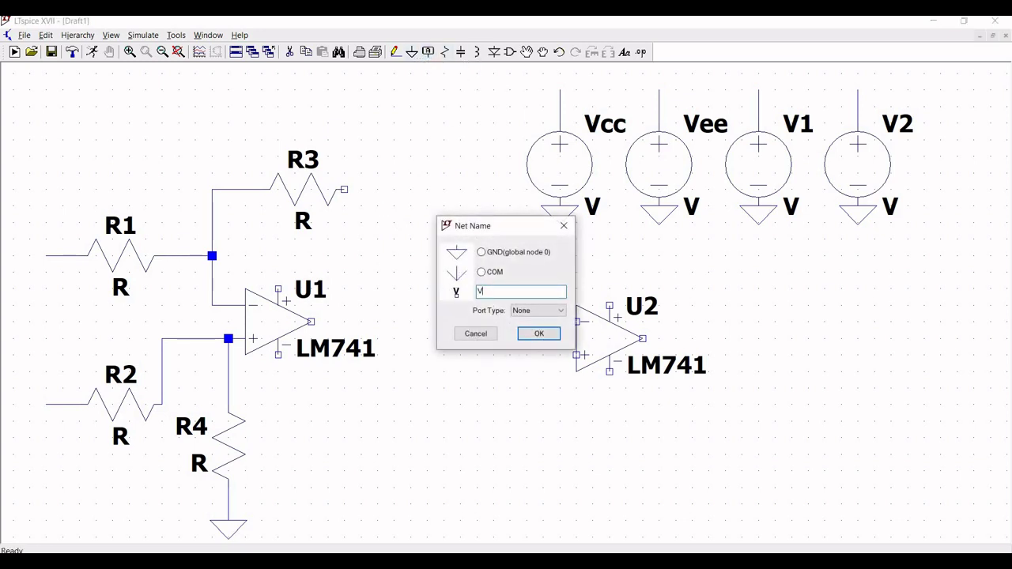
type("1")
left_click(539, 334)
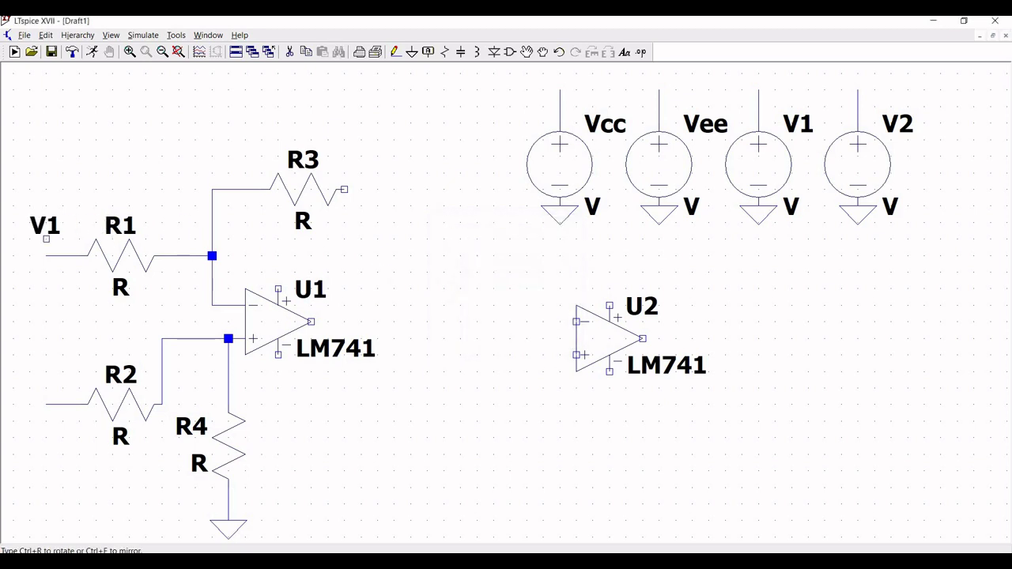
left_click(46, 255)
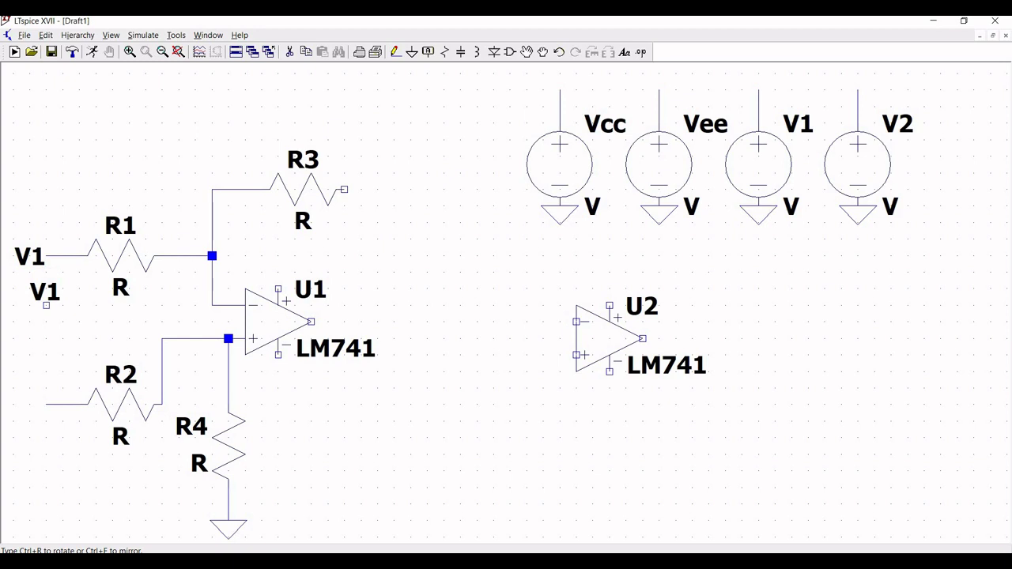
key("ctrl+r")
left_click(758, 89)
key("Escape")
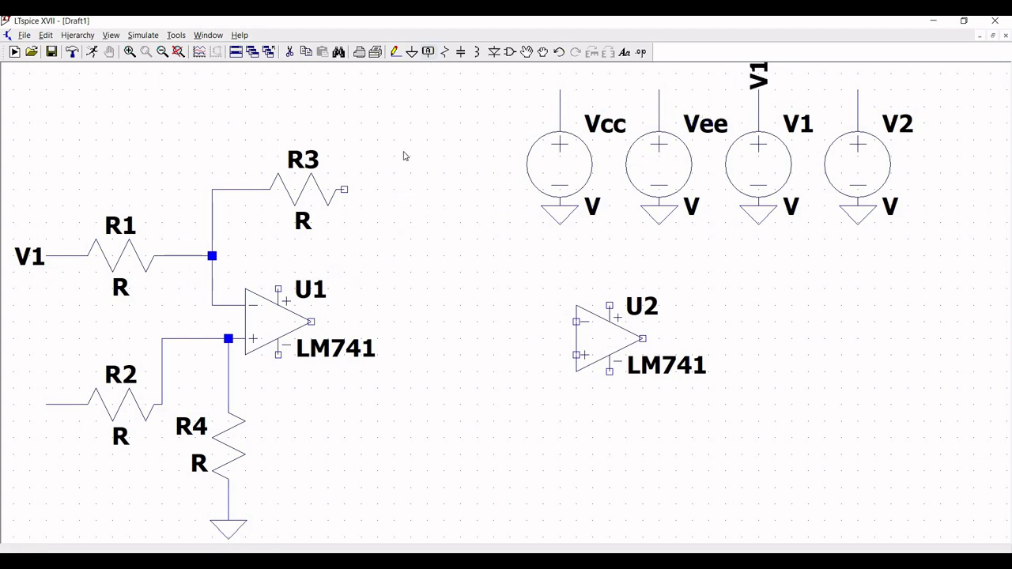
Create net label V2 on R2's input lead and, rotated, on the V2 source wire.
key("F4")
type("V2")
left_click(537, 336)
left_click(46, 404)
key("ctrl+r")
left_click(857, 89)
key("Escape")
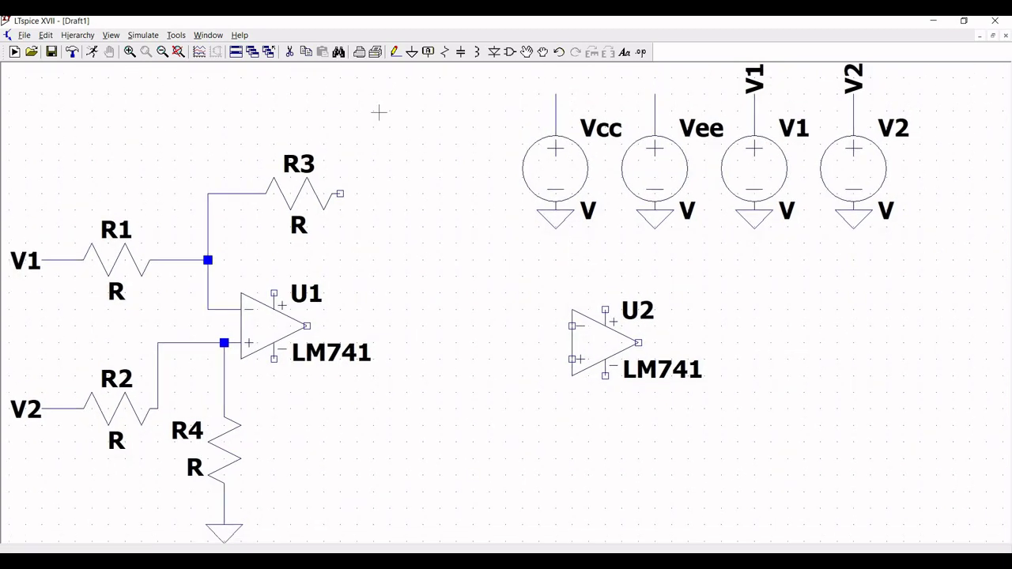
Set the supply DC values: Vcc to 9 V and Vee to -9 V.
right_click(756, 156)
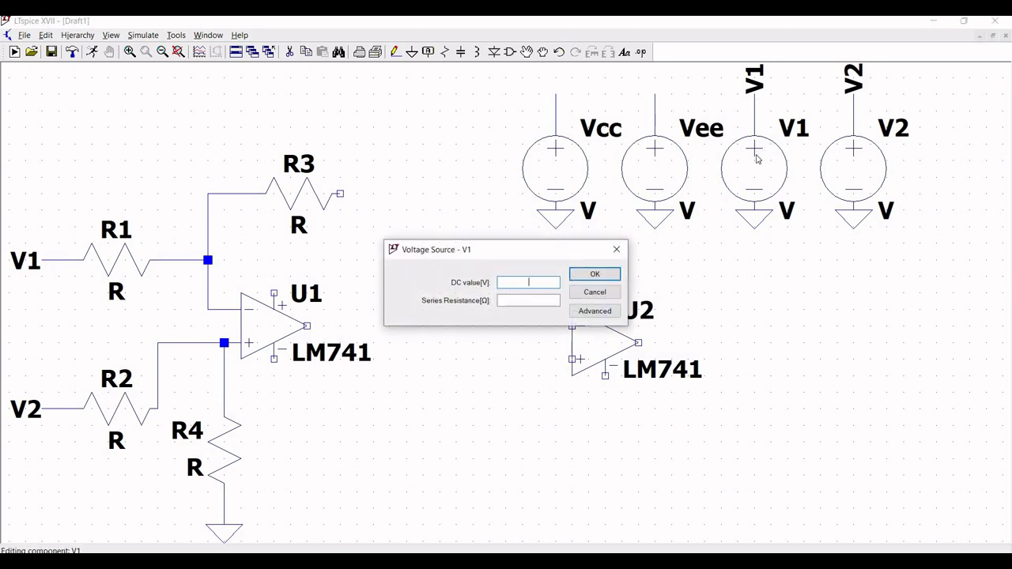
left_click(616, 249)
right_click(573, 176)
type("9")
left_click(594, 273)
right_click(652, 174)
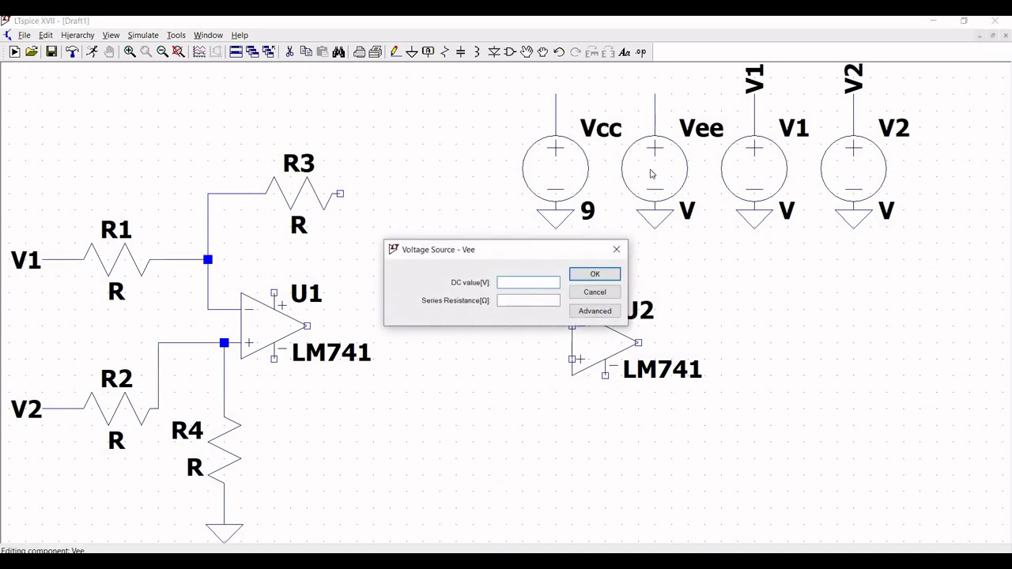
type("-9")
key("Return")
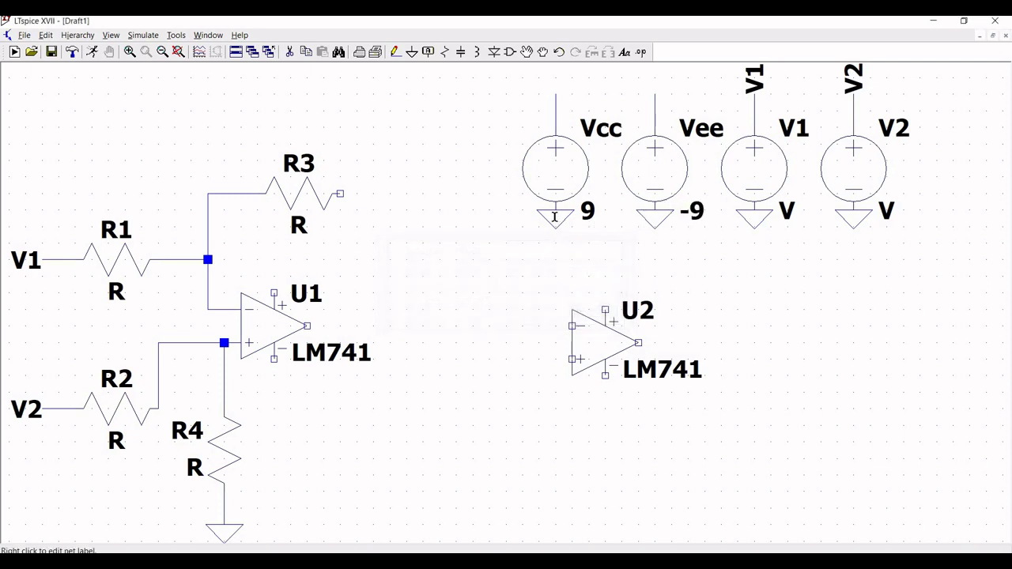
Draw short wires out from U1's top and bottom supply pins.
left_click(394, 51)
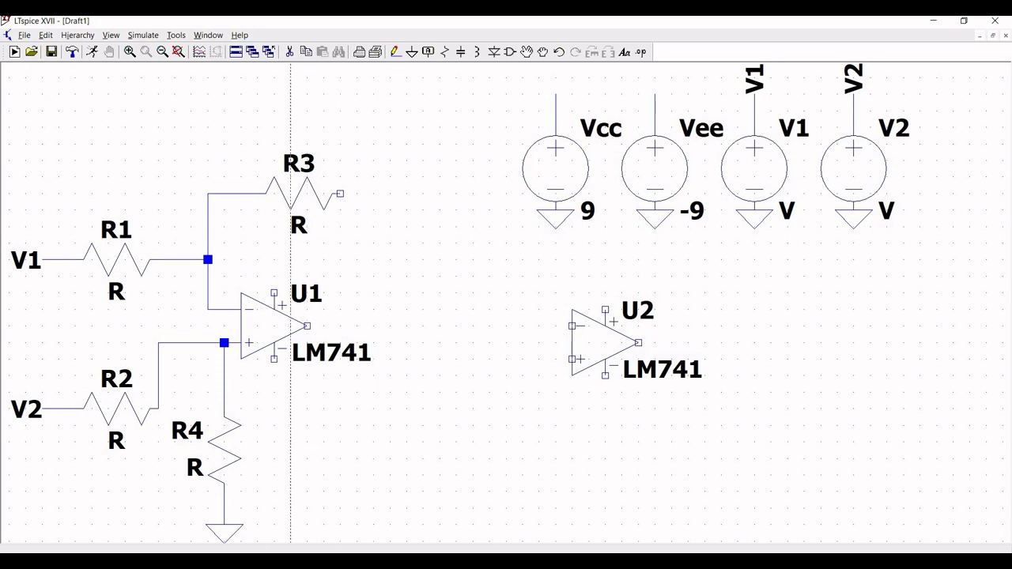
left_click(274, 293)
left_click(274, 259)
right_click(275, 292)
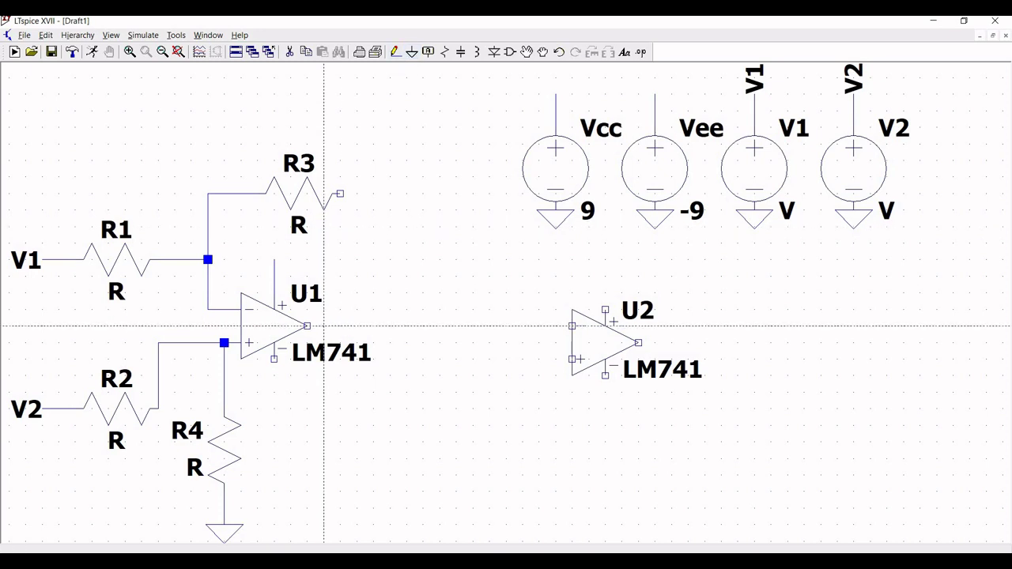
left_click(273, 358)
left_click(274, 391)
right_click(274, 391)
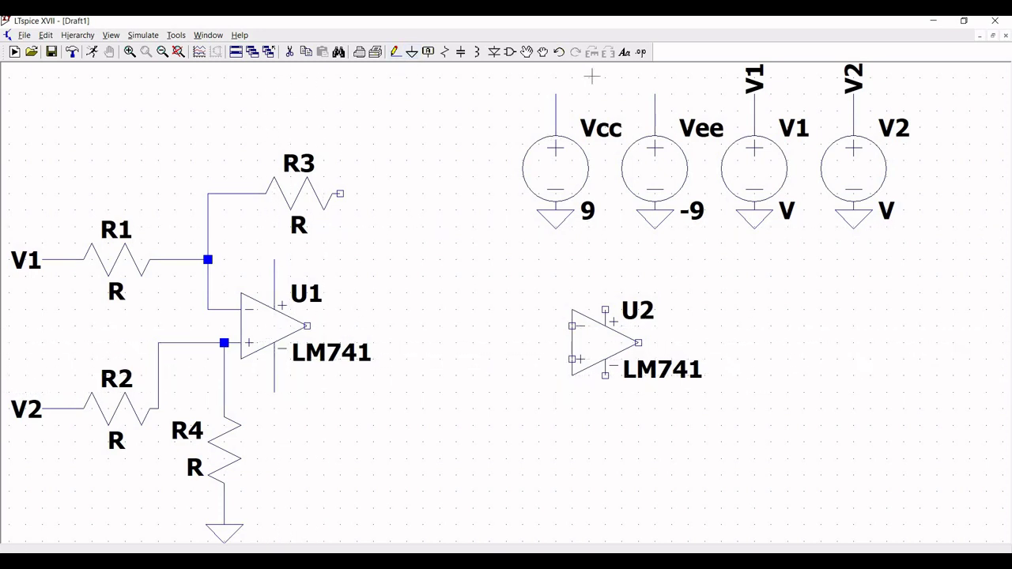
Place Vcc net labels on U1's top supply wire and on the Vcc source.
left_click(427, 52)
type("Vcc")
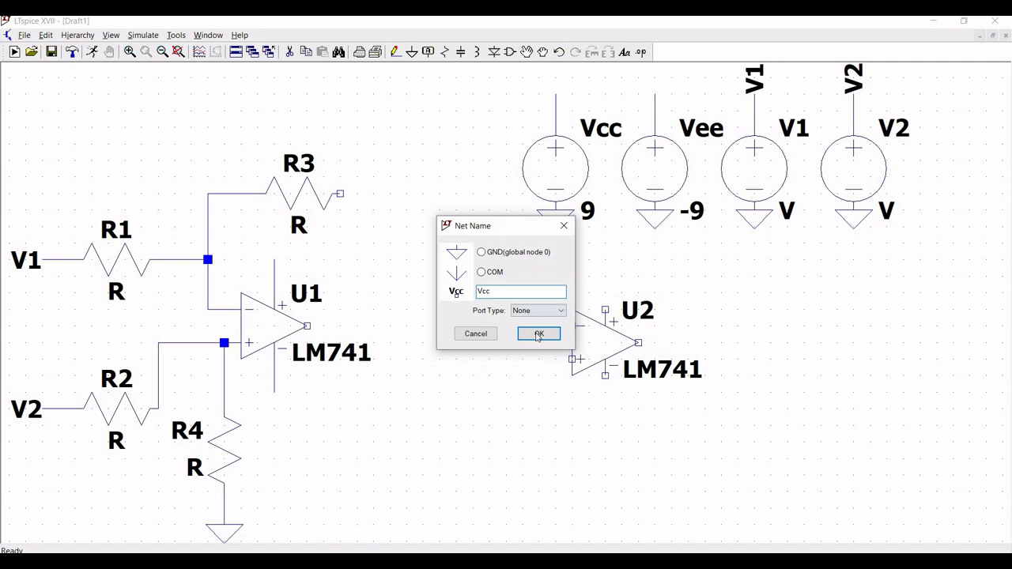
left_click(538, 333)
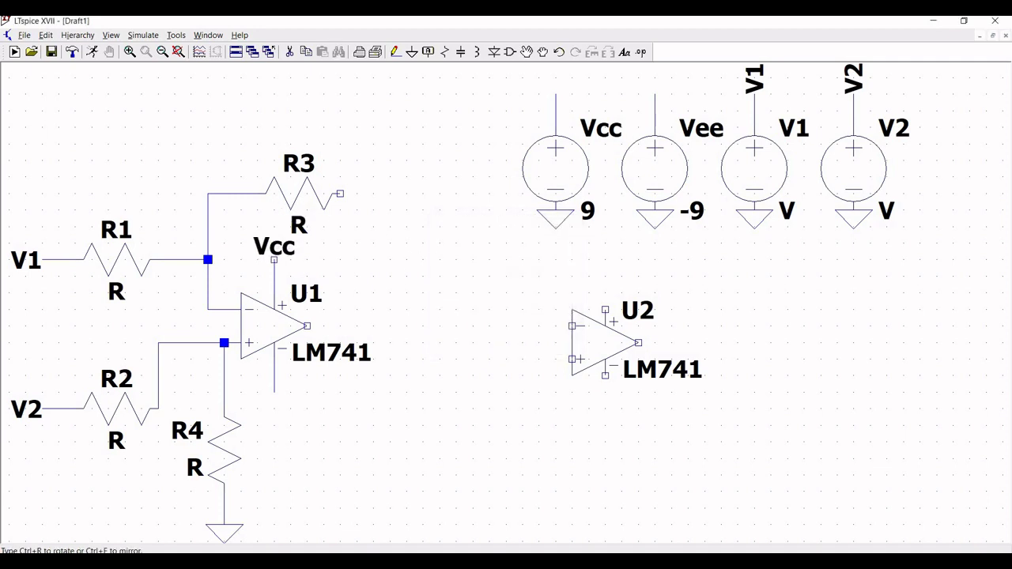
left_click(274, 259)
left_click(556, 94)
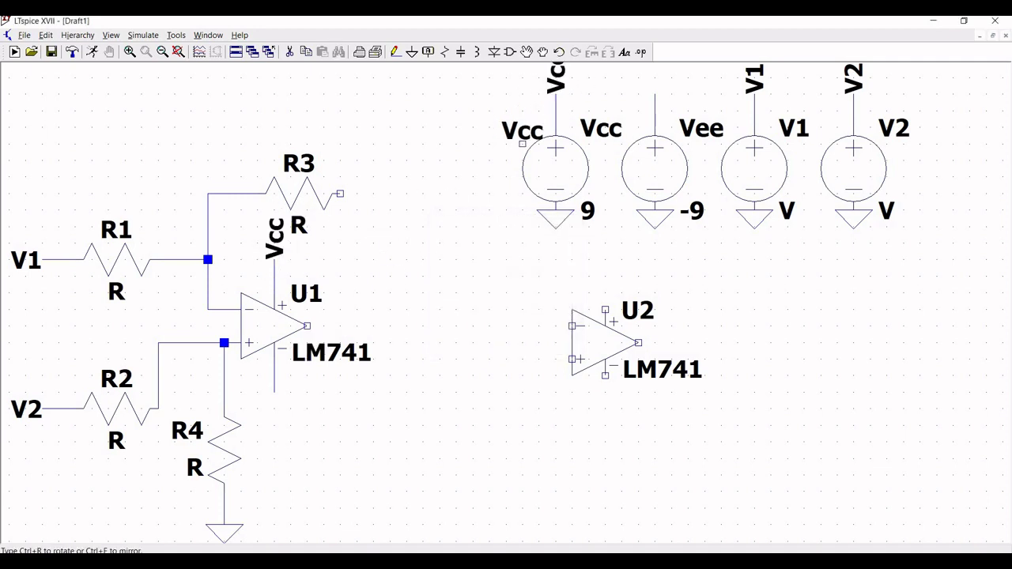
Attach a vertical Vee net label to the Vee source, then zoom out to the whole schematic.
left_click(428, 52)
type("Vee")
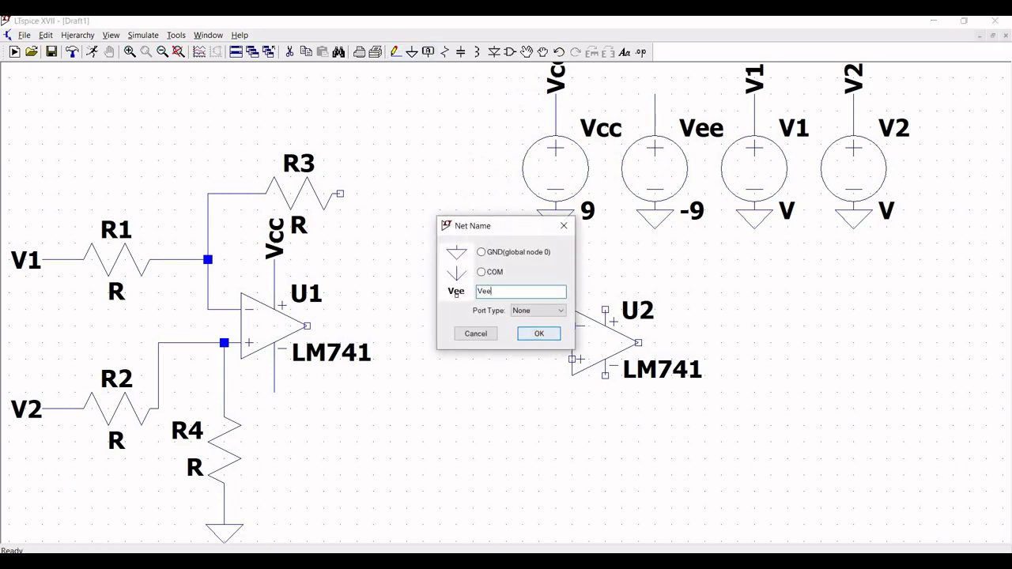
key("Return")
key("ctrl+r")
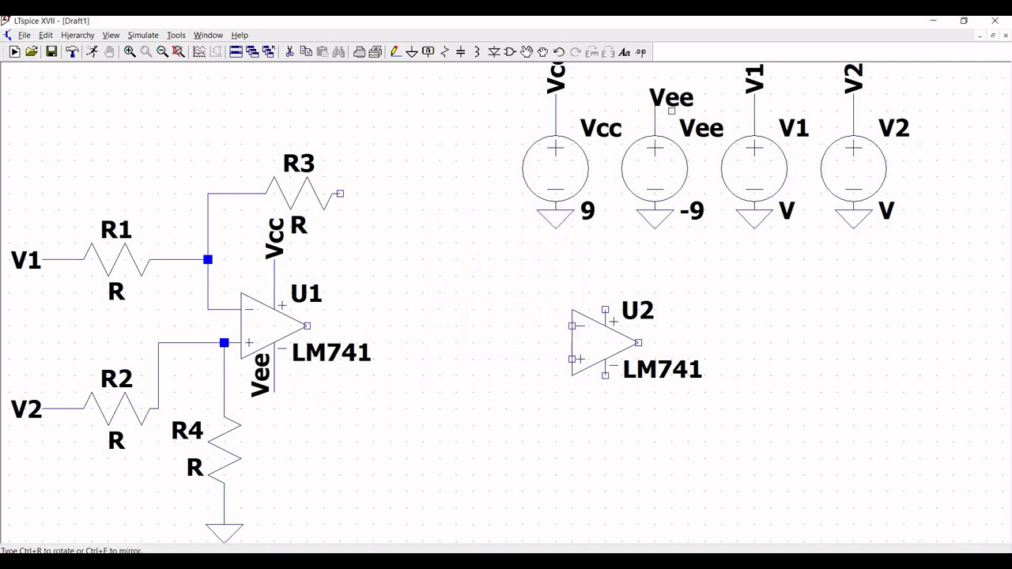
key("ctrl+r")
left_click(654, 94)
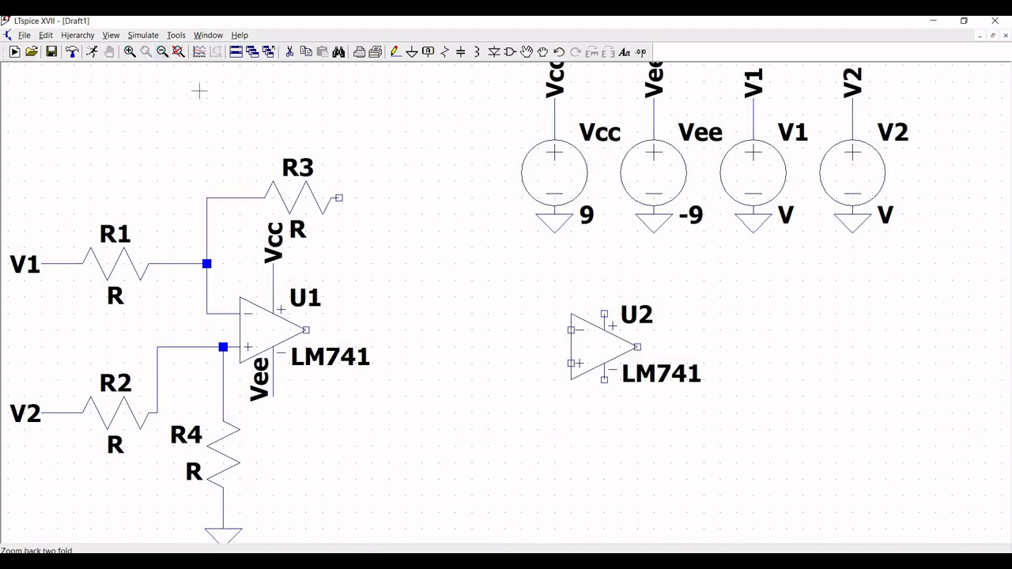
key("ctrl+b")
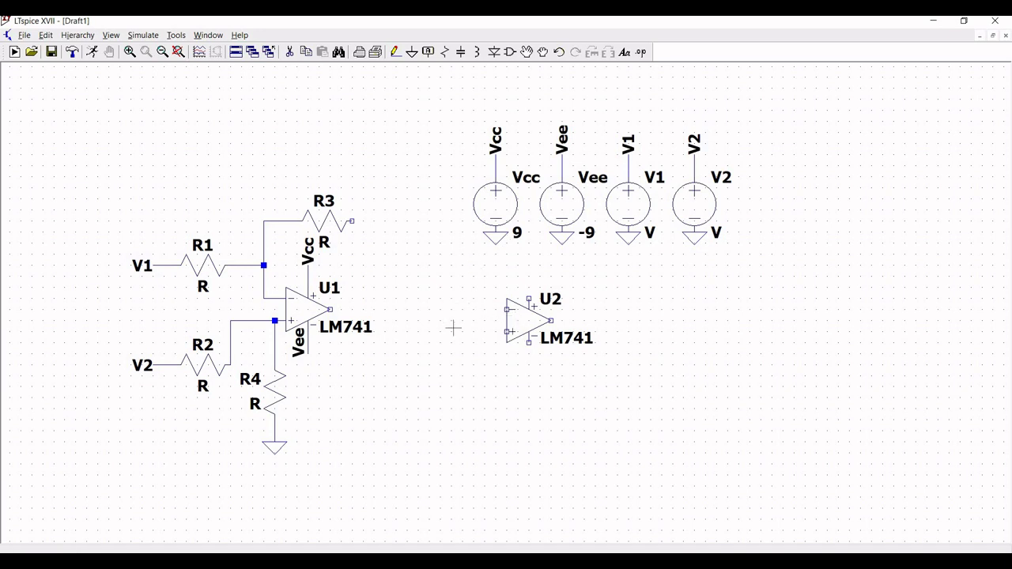
Place horizontal resistor R5 for the second stage.
left_click(445, 51)
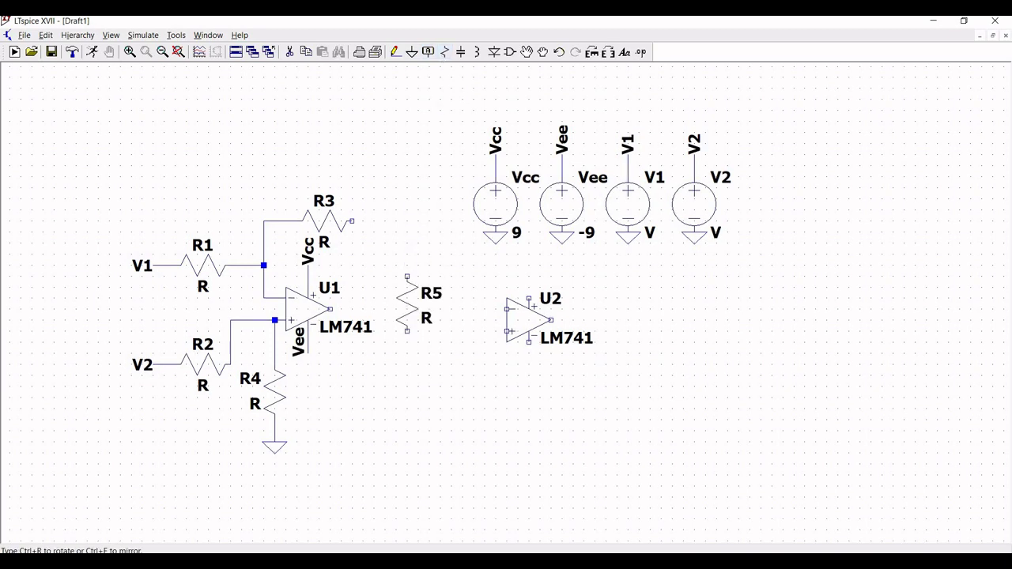
key("ctrl+r")
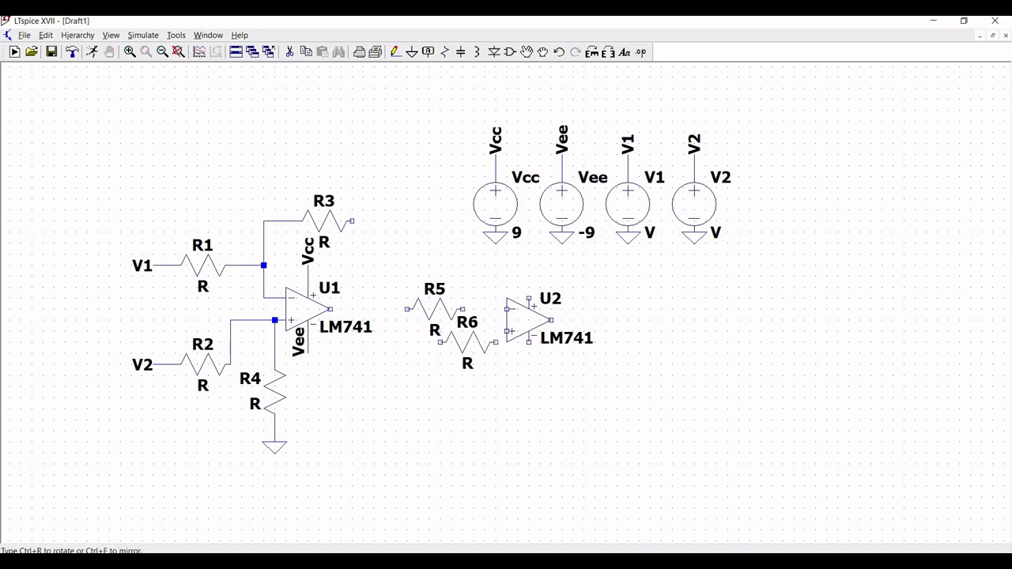
key("Escape")
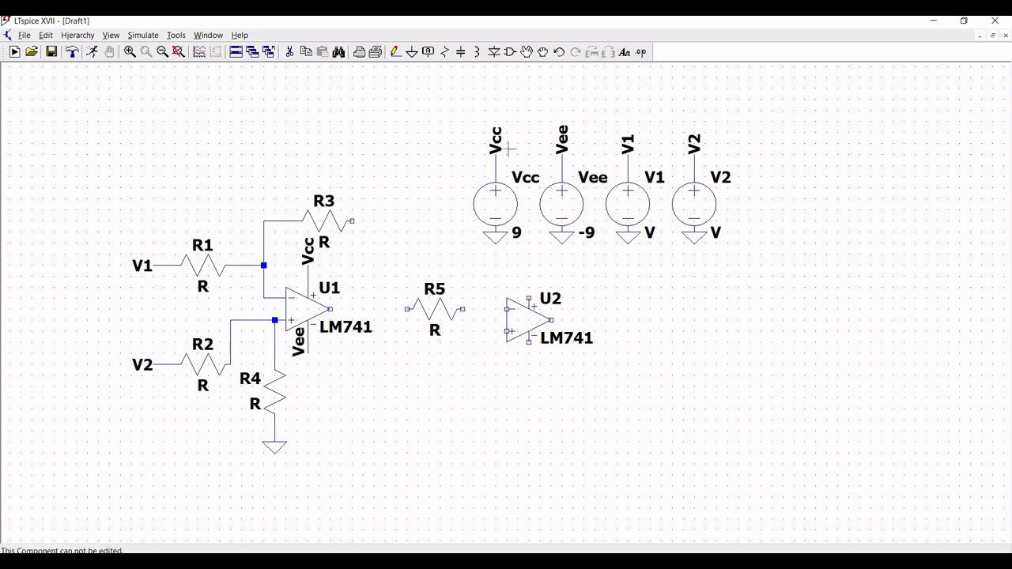
Move op-amp U2 lower on the sheet.
left_click(527, 51)
left_click(531, 335)
left_click(554, 394)
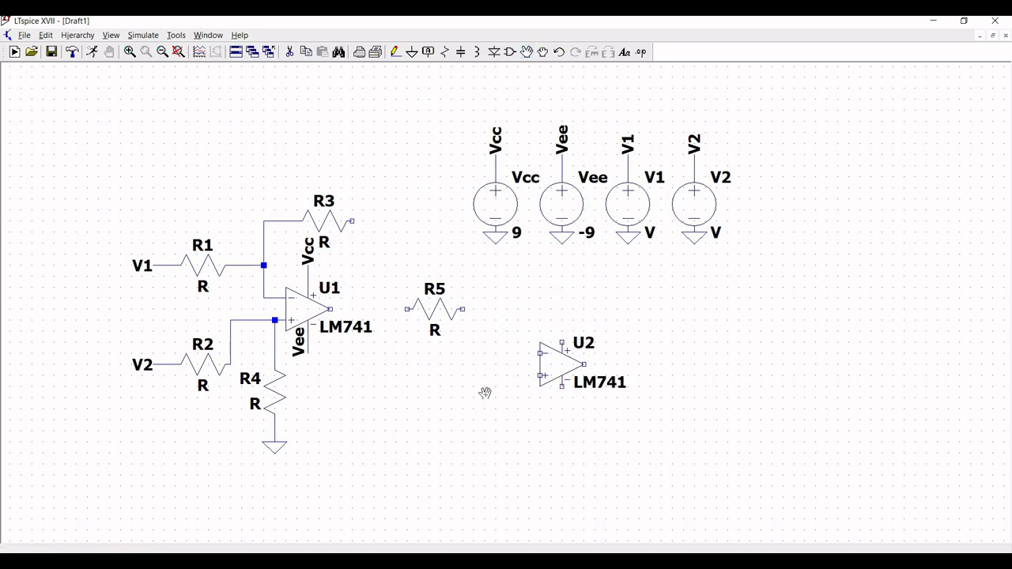
Add R6 horizontally and R7 upright around U2.
left_click(445, 51)
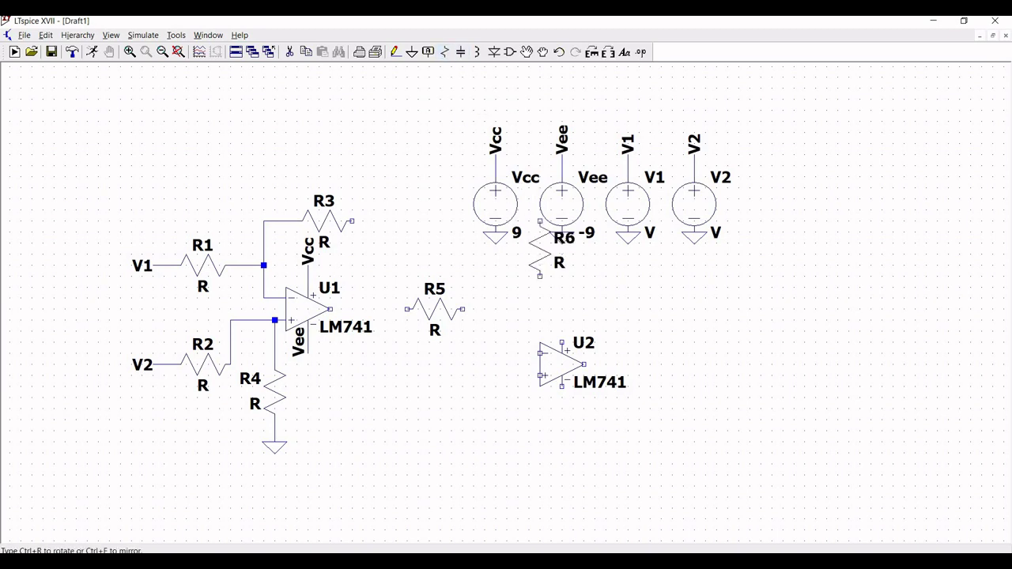
key("ctrl+r")
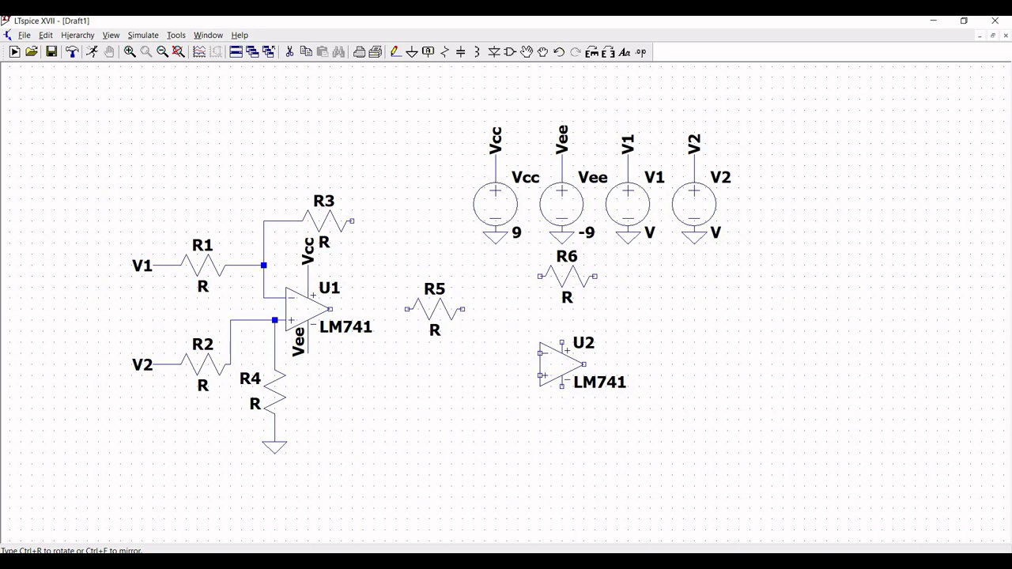
key("ctrl+r")
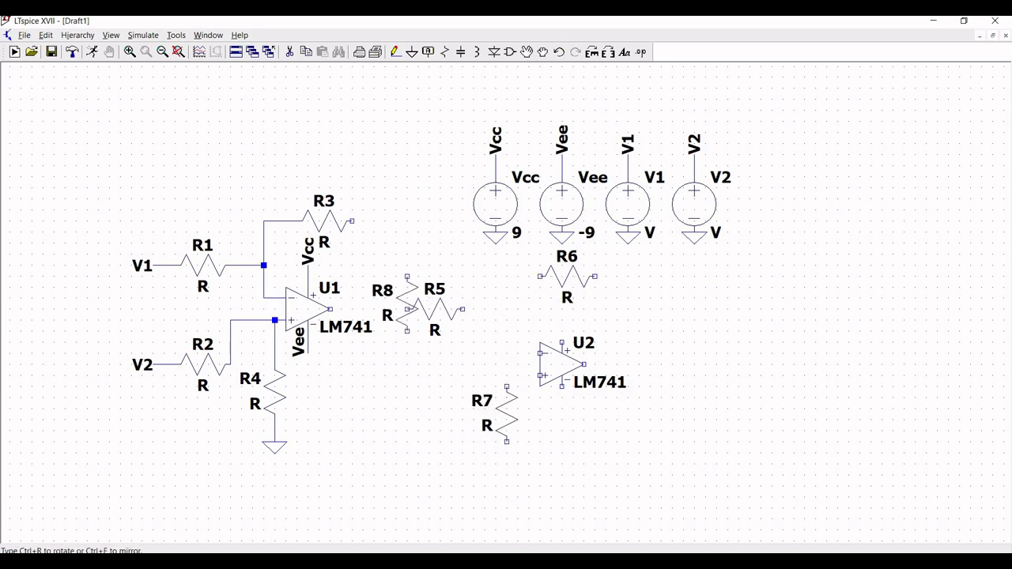
key("Escape")
left_click(411, 52)
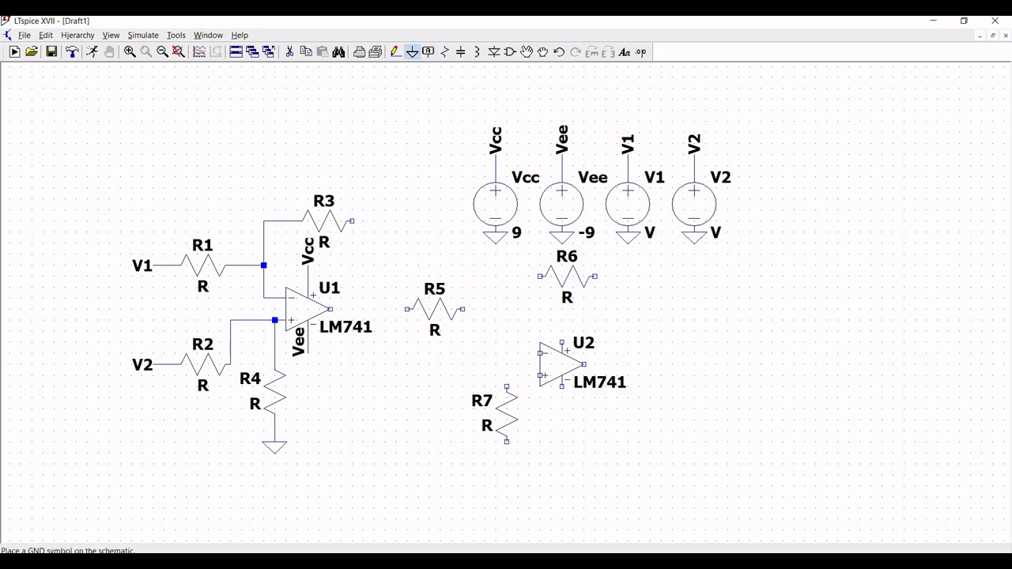
Ground R7 and wire U1's output through R5 to U2's inverting input.
left_click(506, 464)
left_click(395, 52)
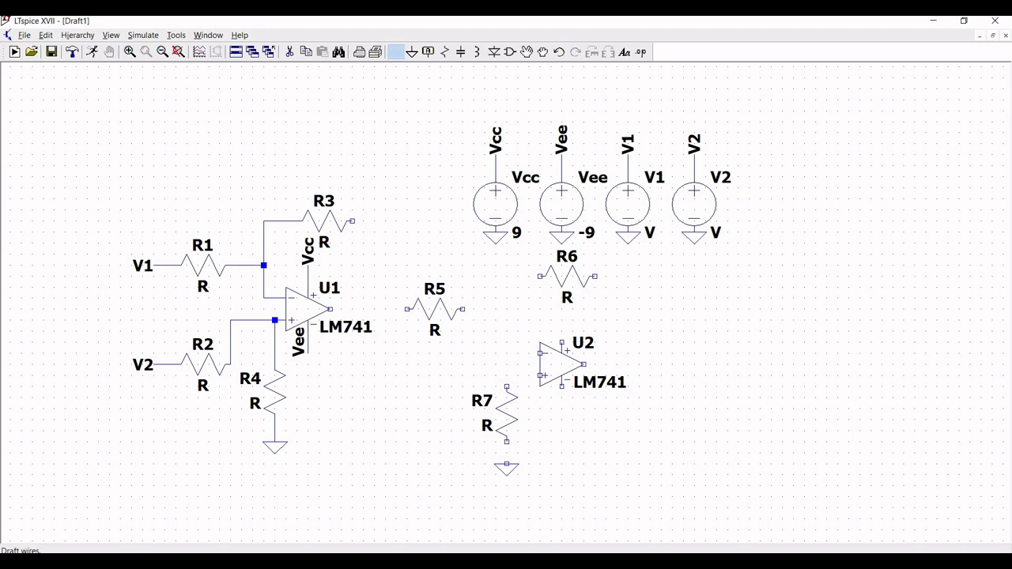
left_click(331, 309)
left_click(407, 309)
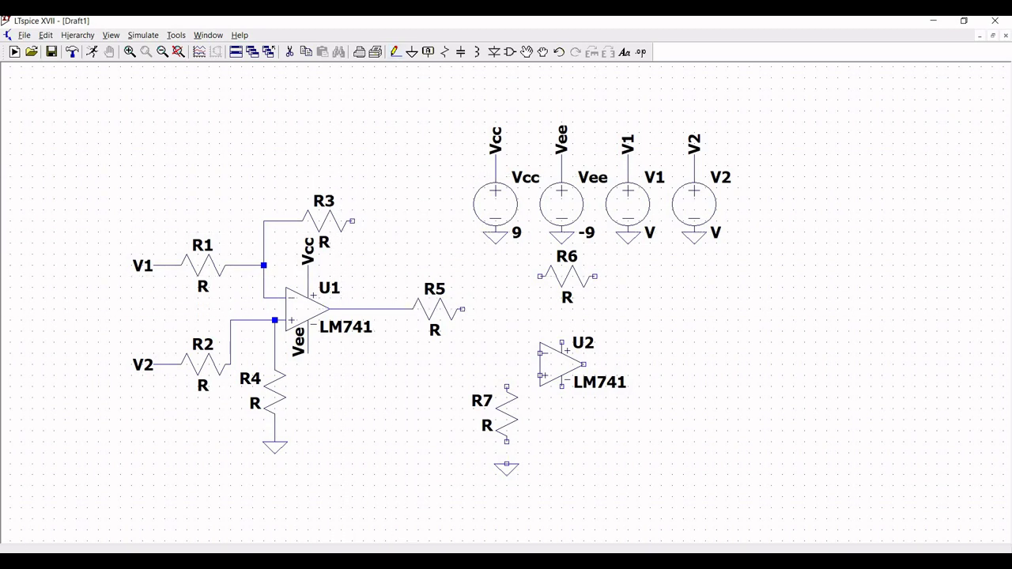
left_click(462, 309)
left_click(507, 309)
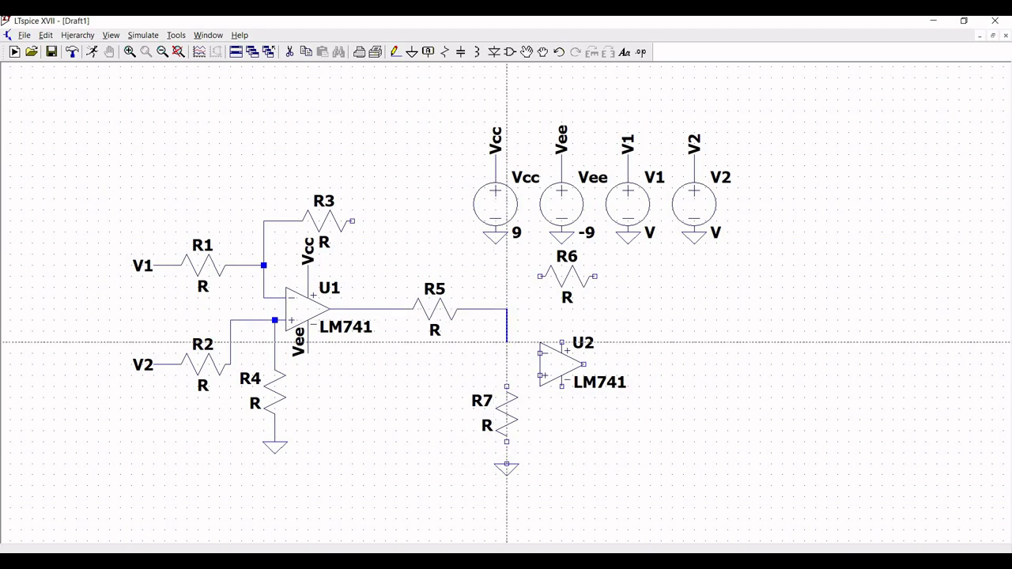
left_click(539, 353)
Join R6 to the R5 node and wire U2's non-inverting input through R7 to ground.
left_click(539, 276)
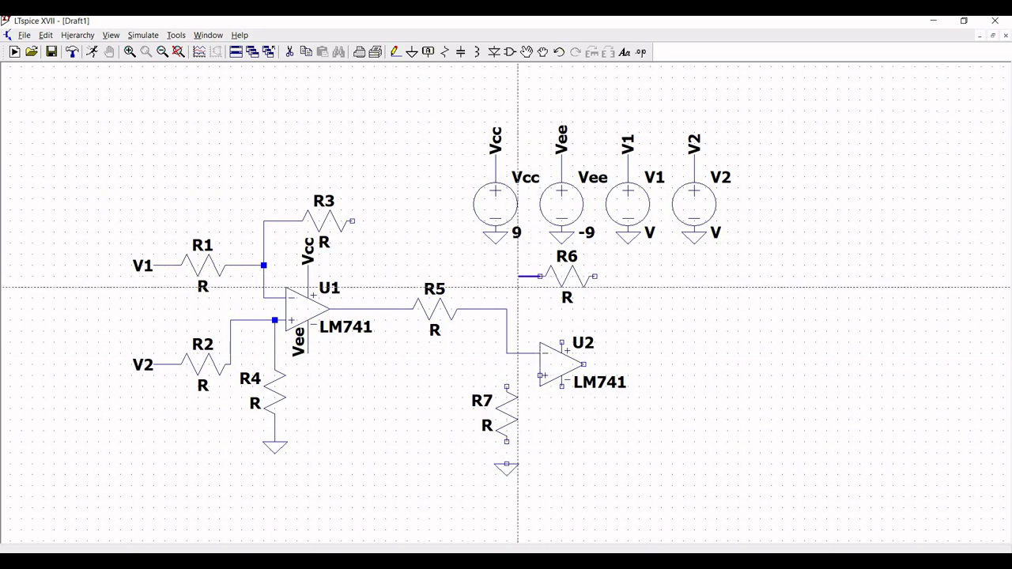
left_click(507, 277)
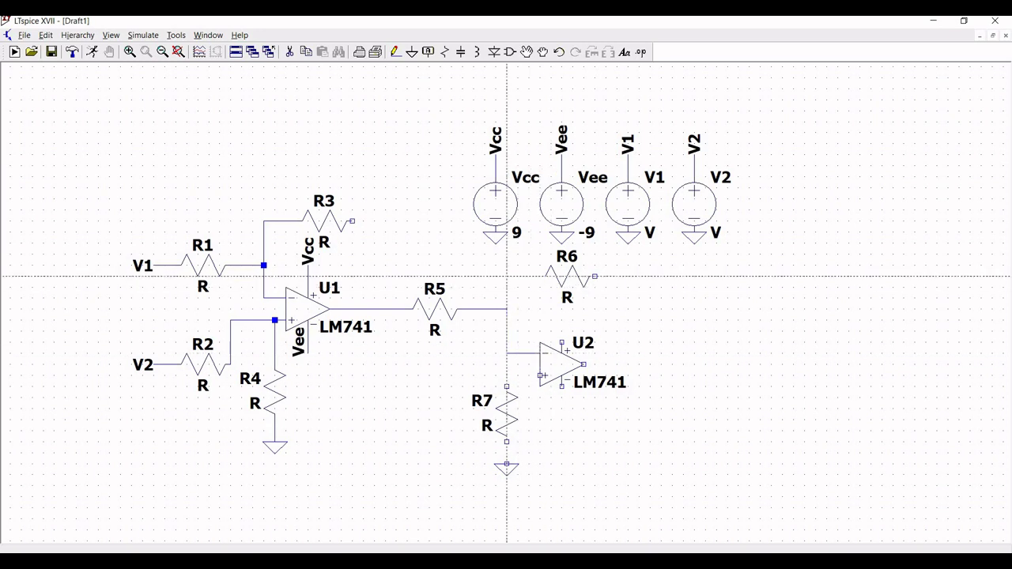
left_click(507, 308)
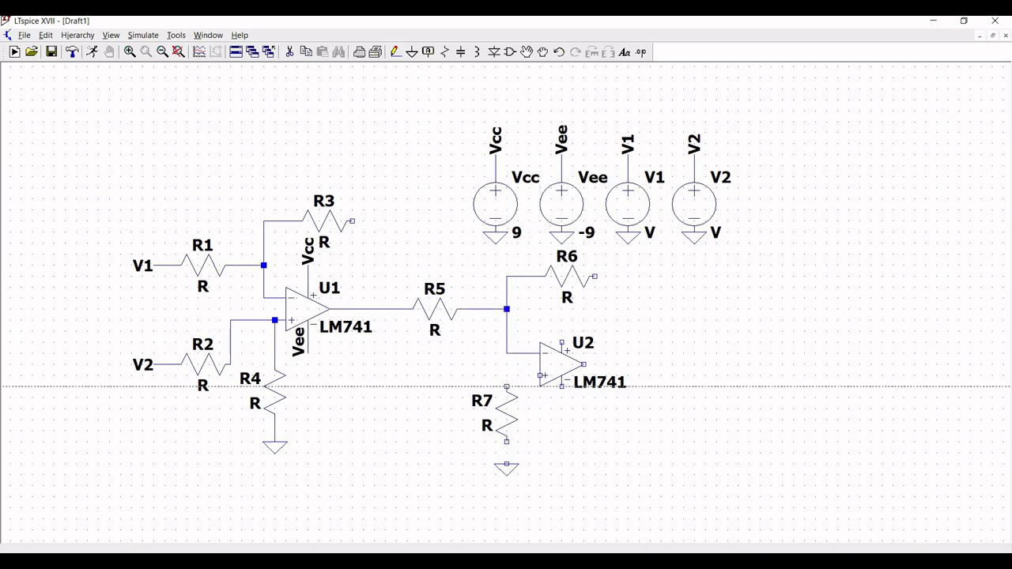
left_click(540, 375)
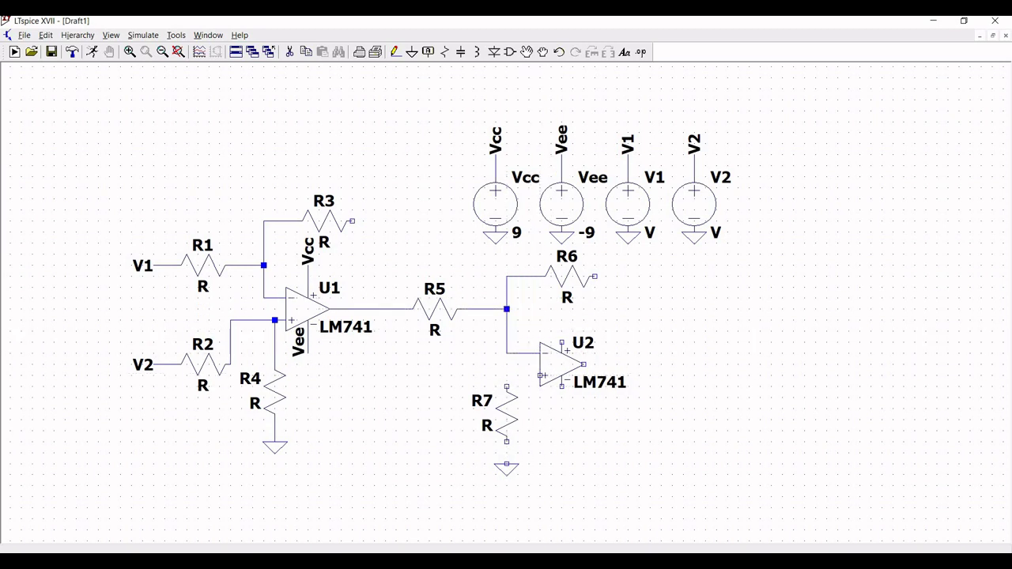
left_click(506, 375)
left_click(507, 387)
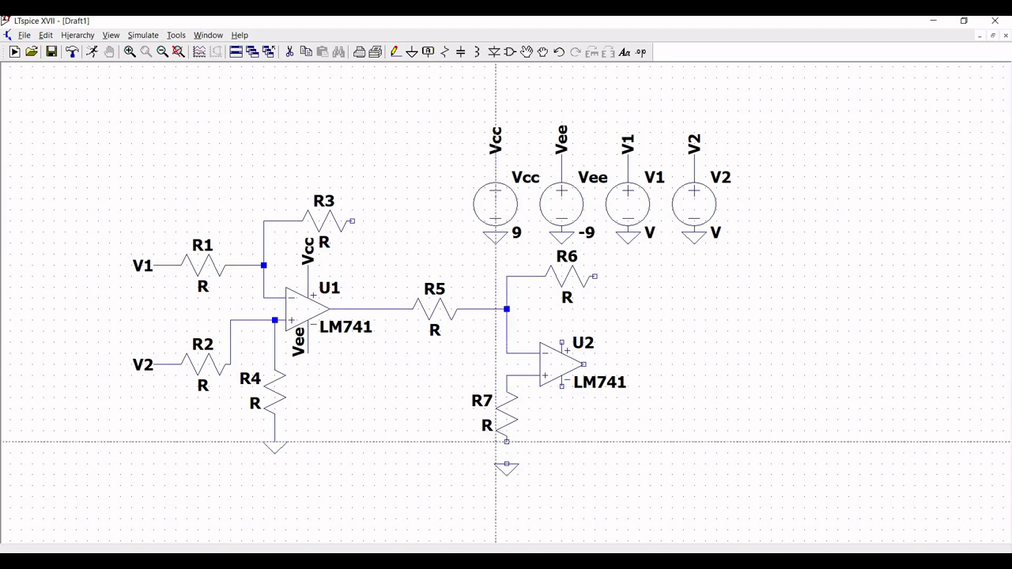
left_click(506, 442)
left_click(507, 464)
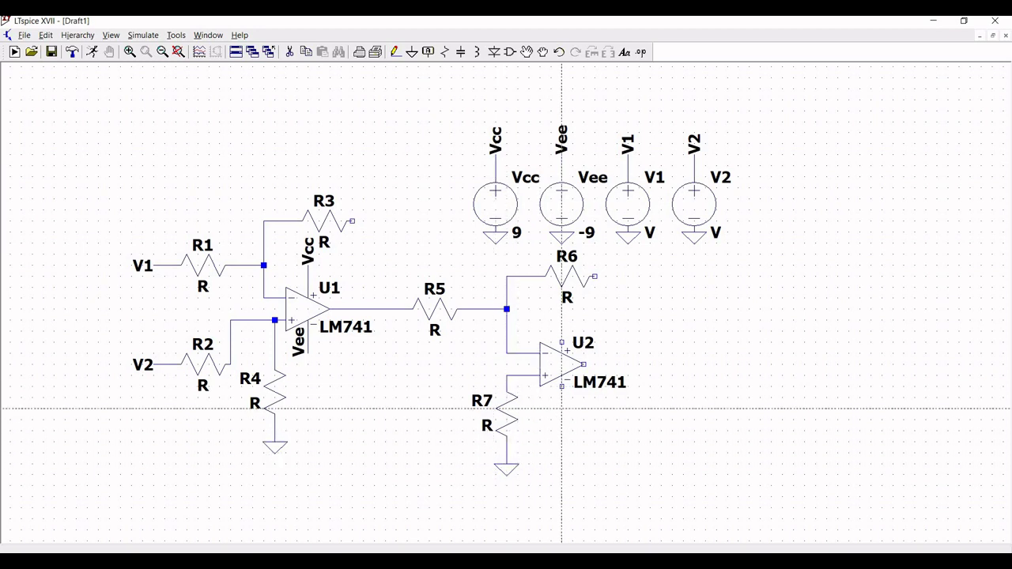
Close the feedback loops: U2's output to R6, and R3's right end to U1's output.
left_click(583, 364)
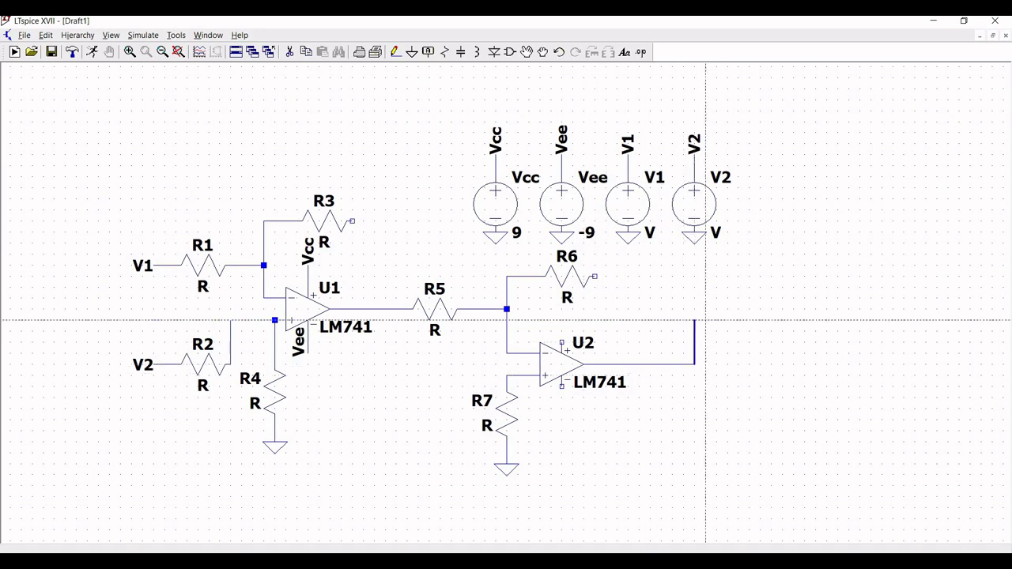
left_click(693, 277)
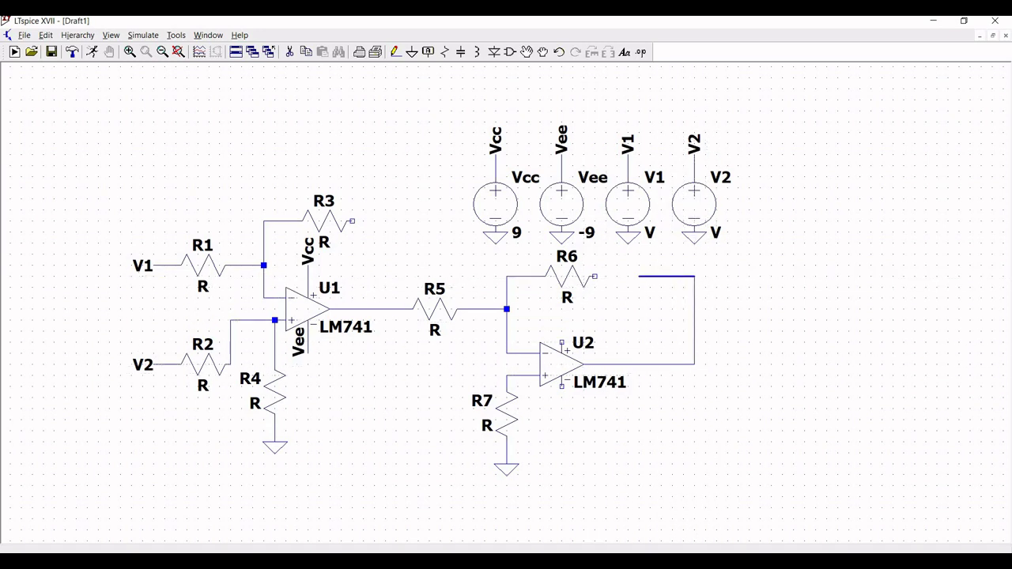
left_click(595, 277)
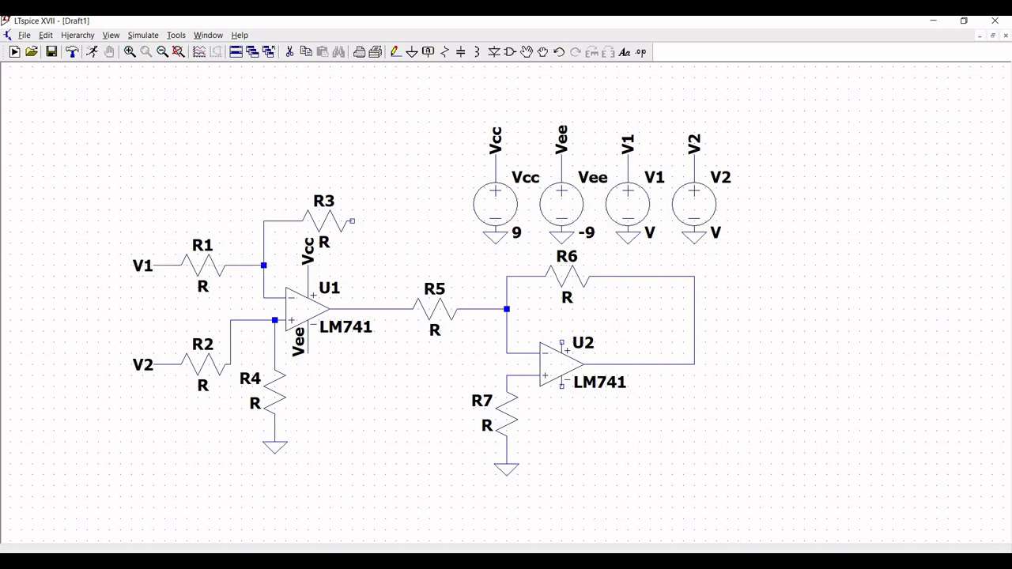
left_click(352, 221)
left_click(385, 221)
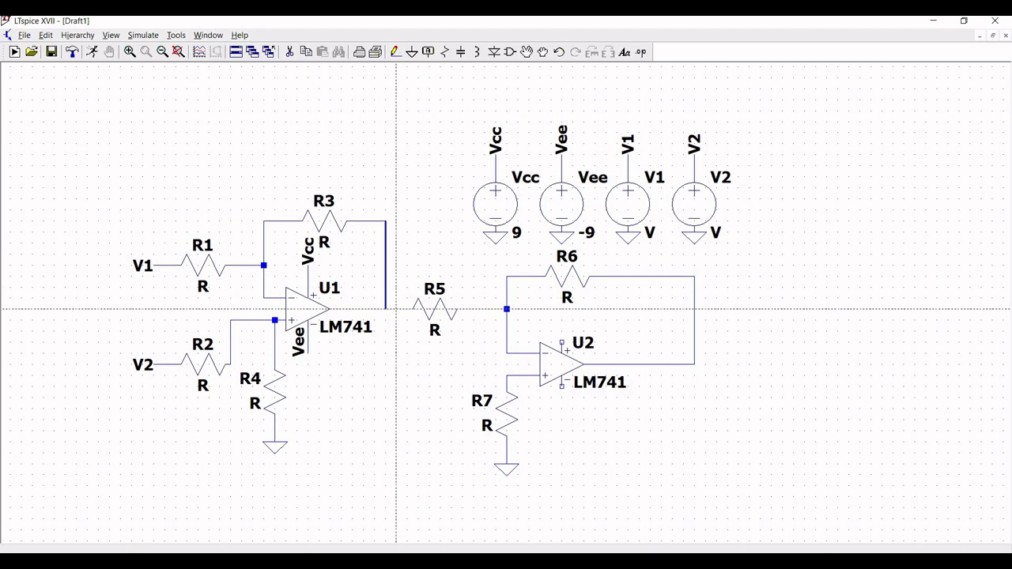
left_click(386, 309)
key("Escape")
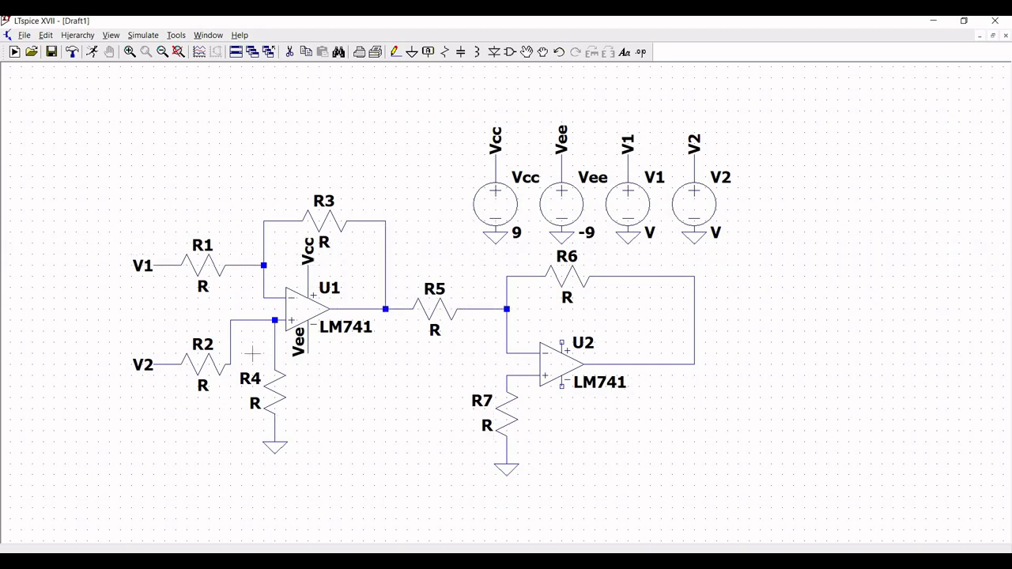
Set resistors R1, R2, R3 and R4 to 100k.
right_click(198, 264)
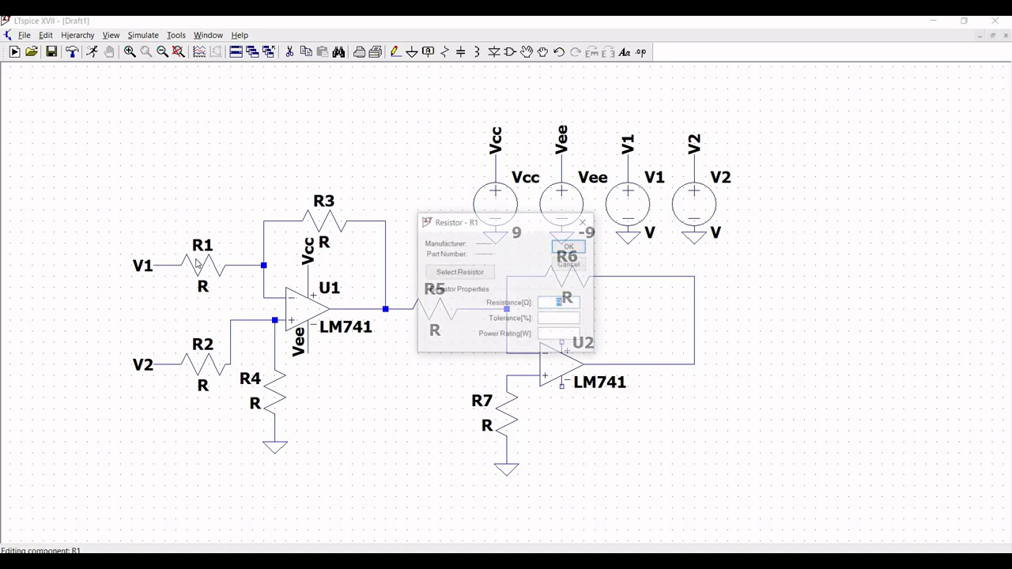
type("100k")
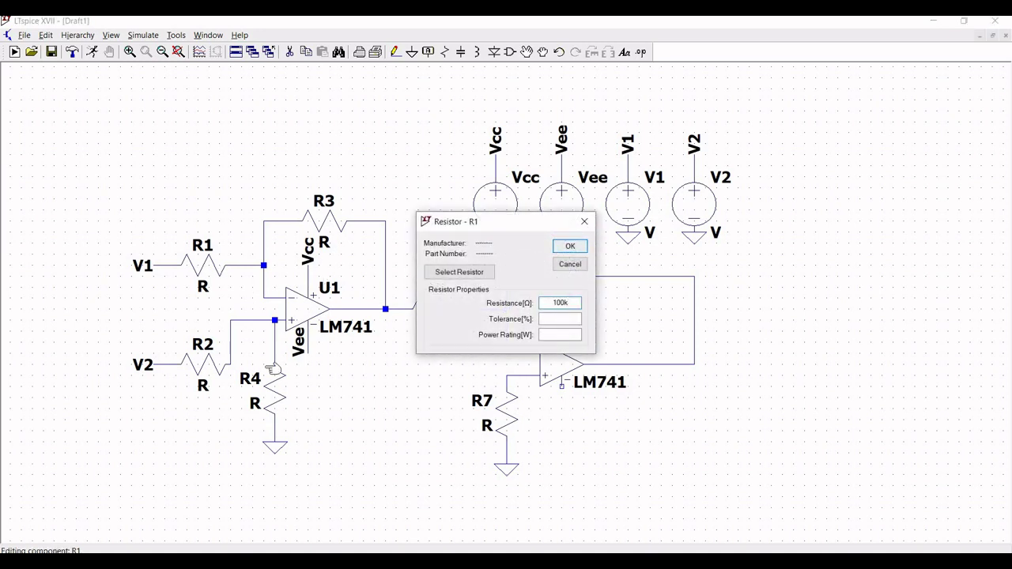
left_click(560, 247)
right_click(202, 374)
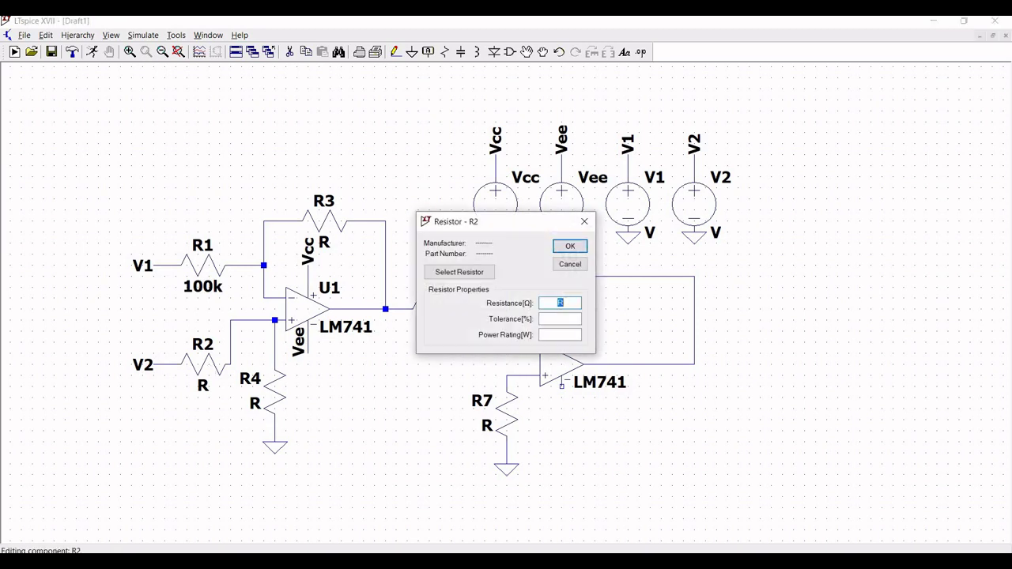
type("100k")
left_click(568, 247)
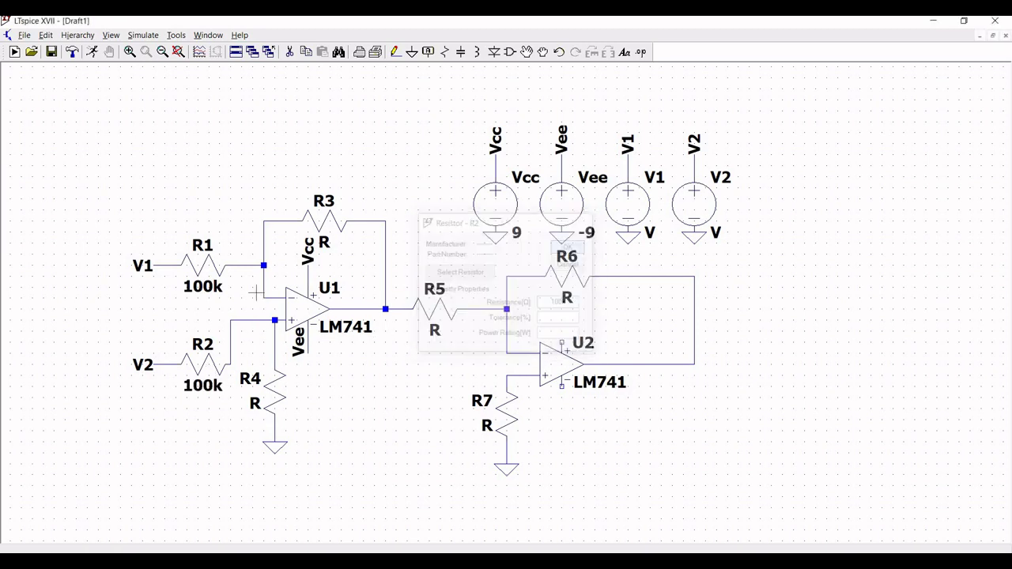
right_click(329, 218)
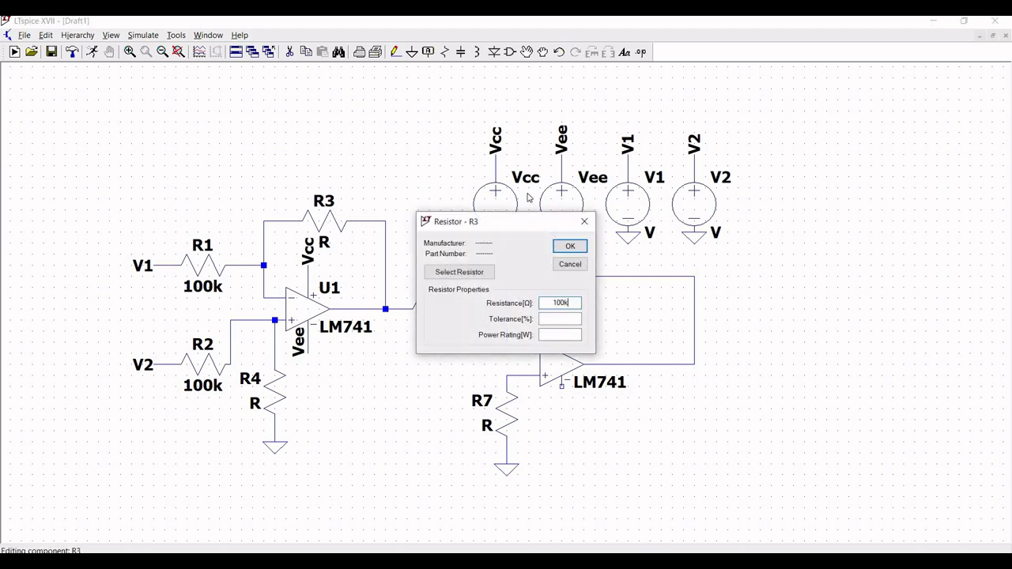
left_click(574, 250)
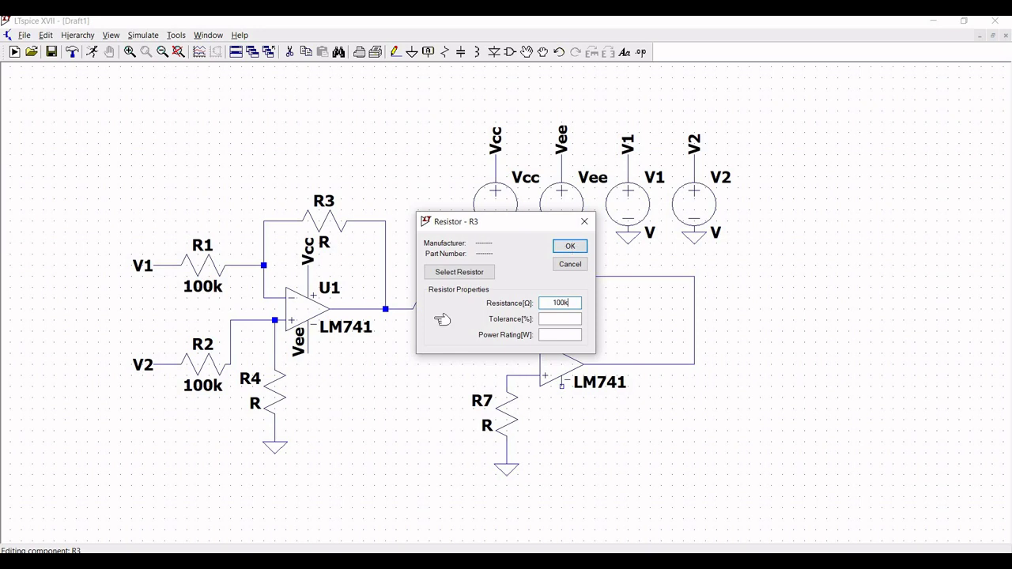
right_click(278, 389)
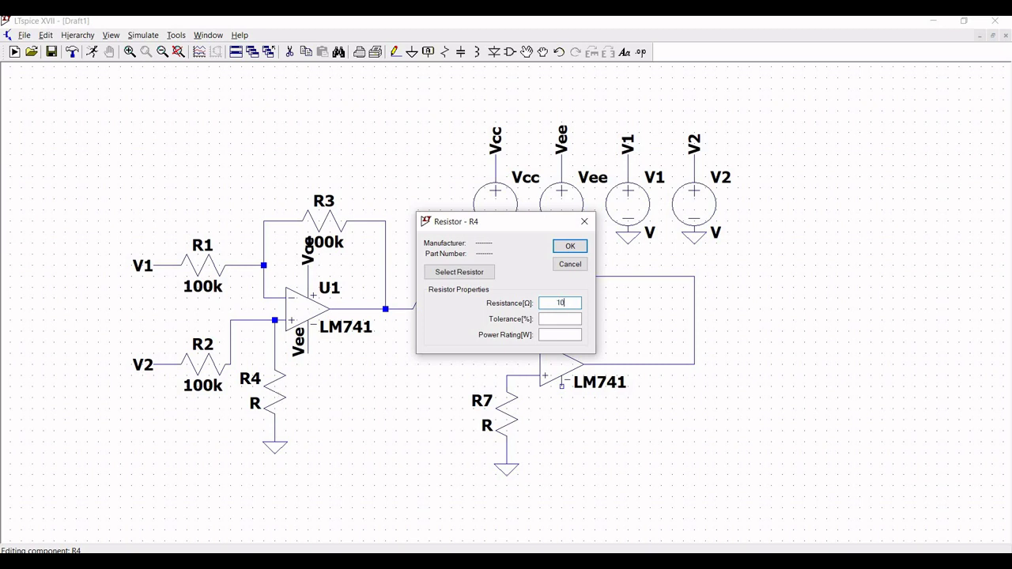
left_click(570, 246)
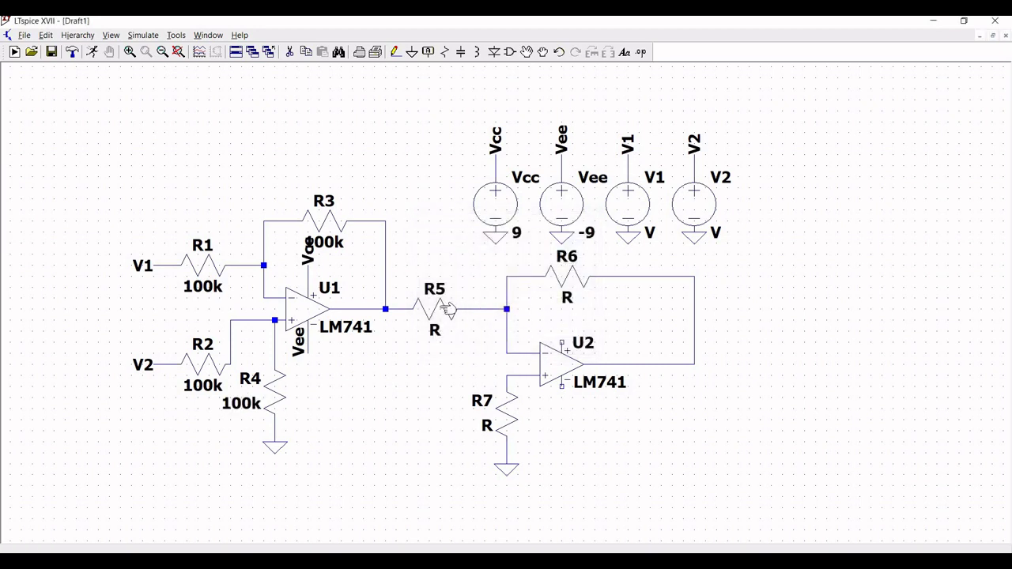
Set resistors R5, R6 and R7 to 1k.
right_click(435, 310)
type("1k")
left_click(570, 246)
right_click(572, 278)
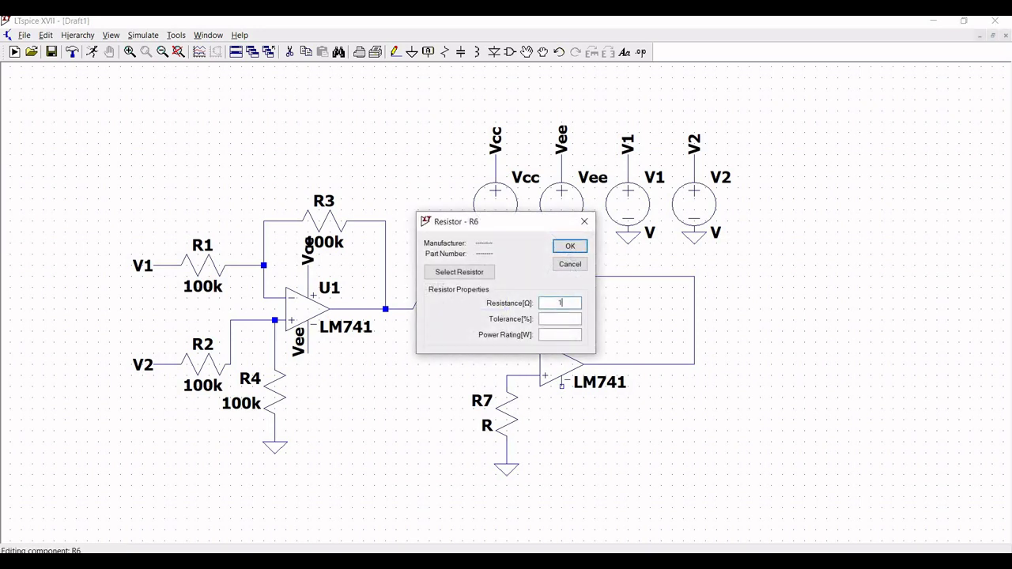
type("1k")
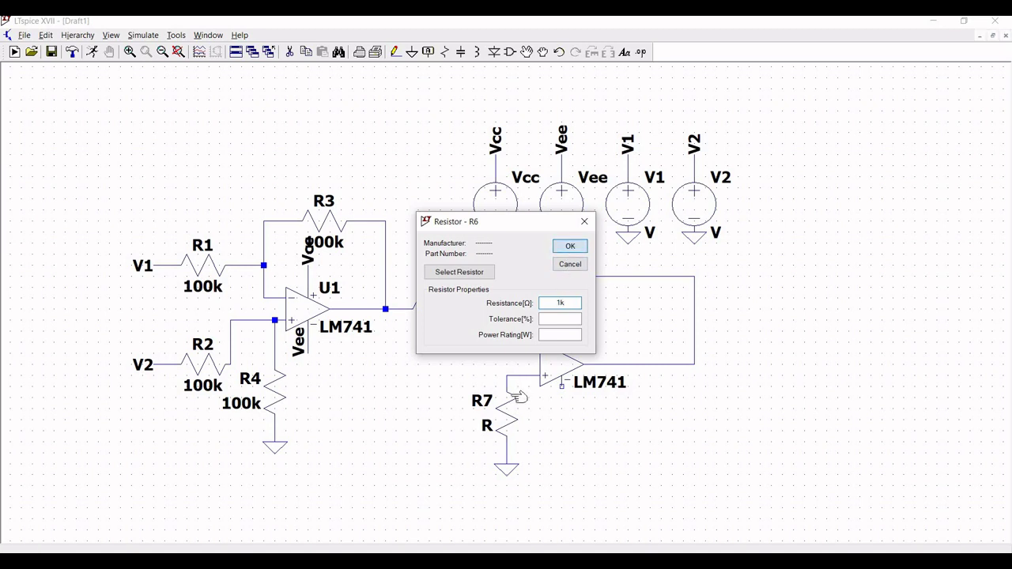
left_click(570, 246)
right_click(512, 411)
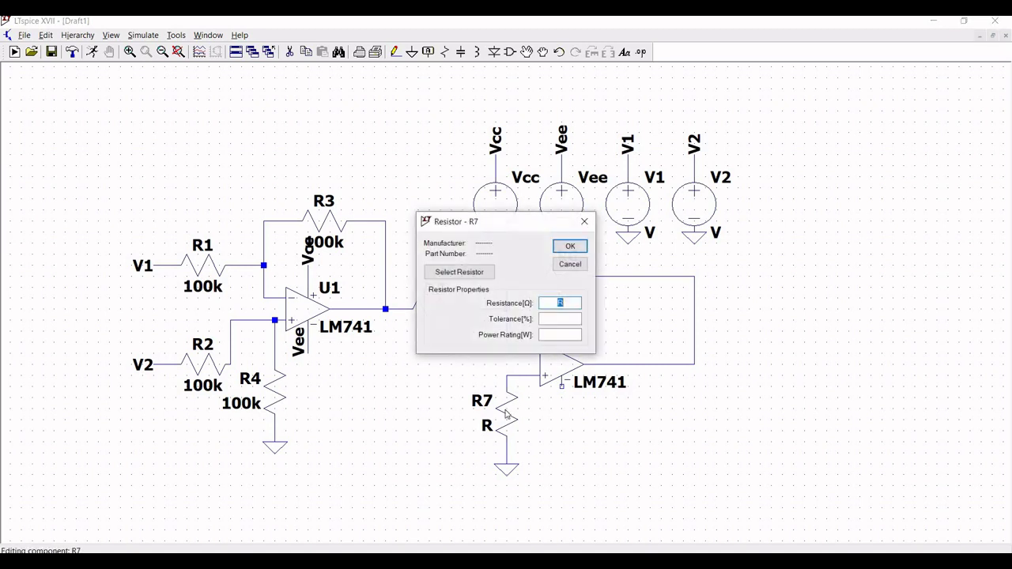
type("1k")
key("Return")
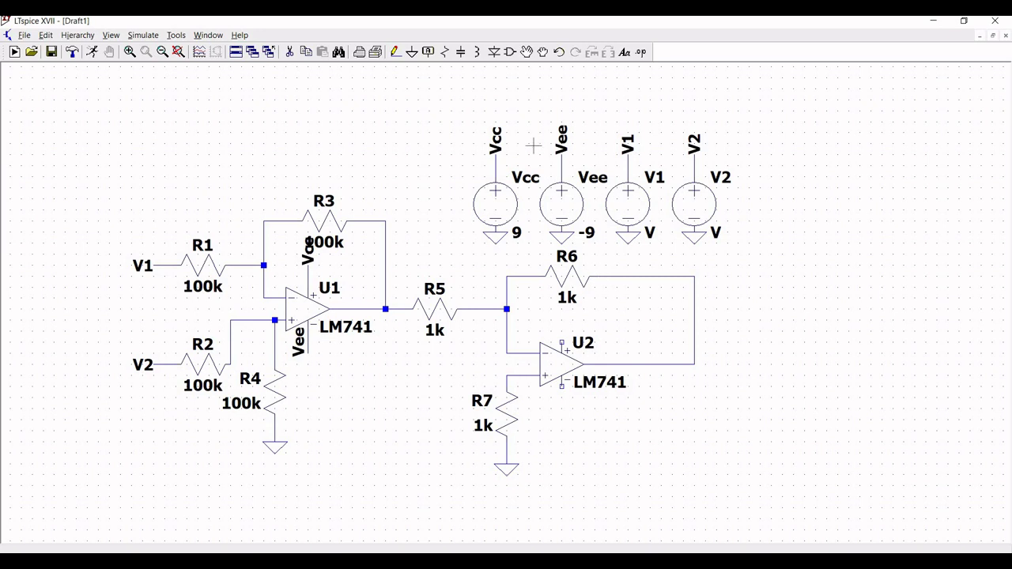
Draw short wires from U2's upper and lower supply pins.
left_click(396, 52)
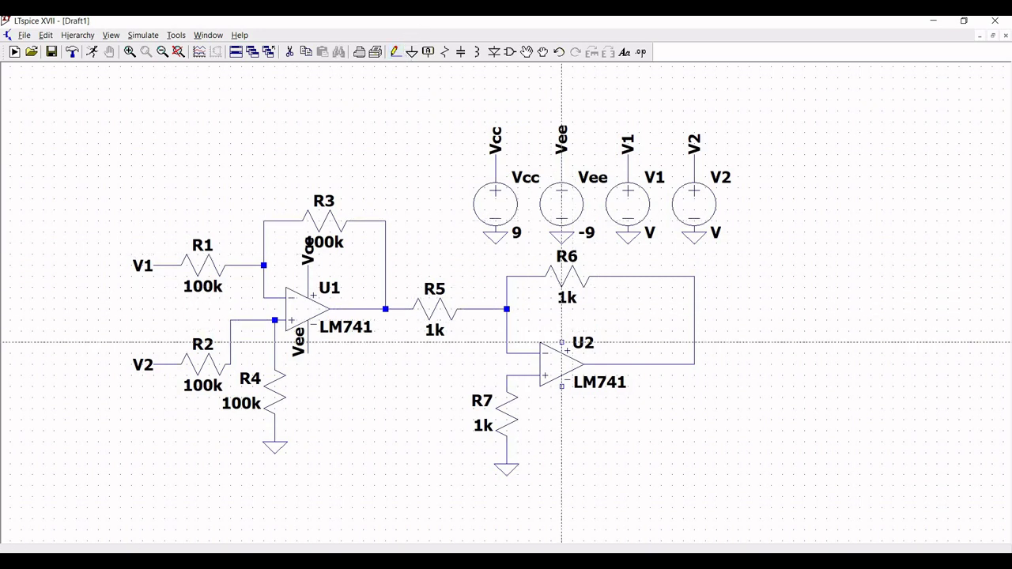
left_click(561, 332)
left_click(561, 343)
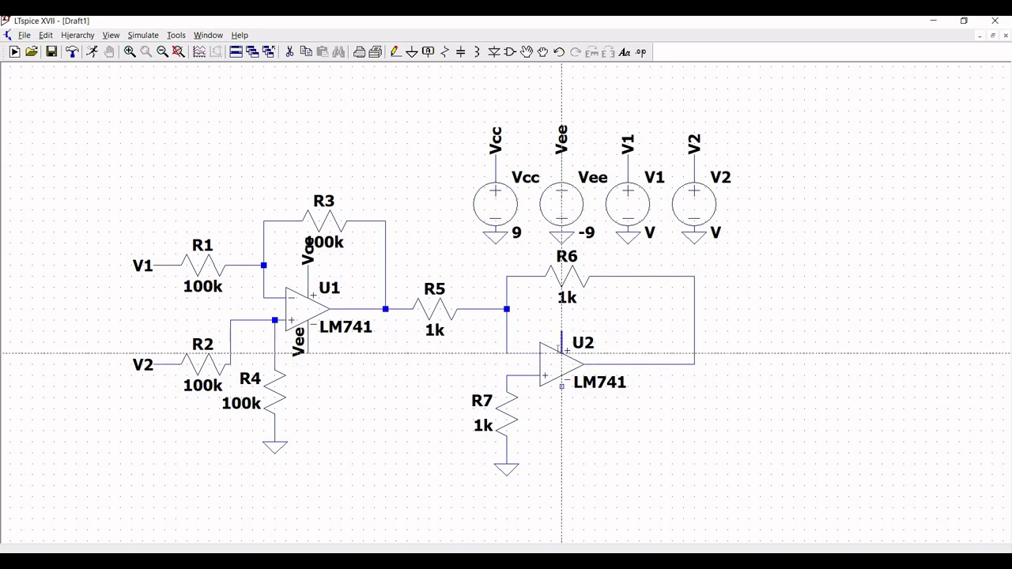
left_click(395, 52)
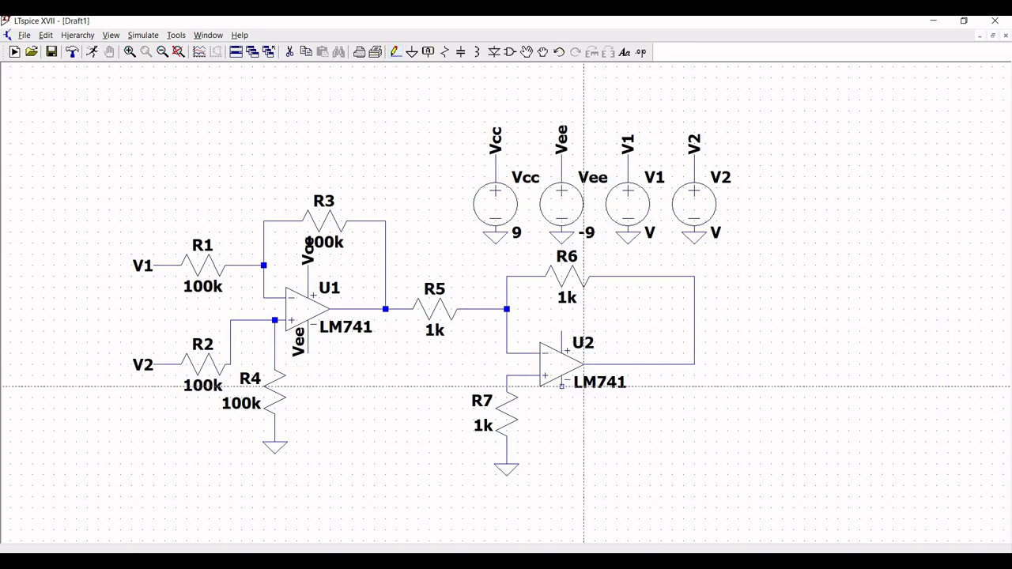
left_click(561, 387)
left_click(561, 409)
right_click(561, 409)
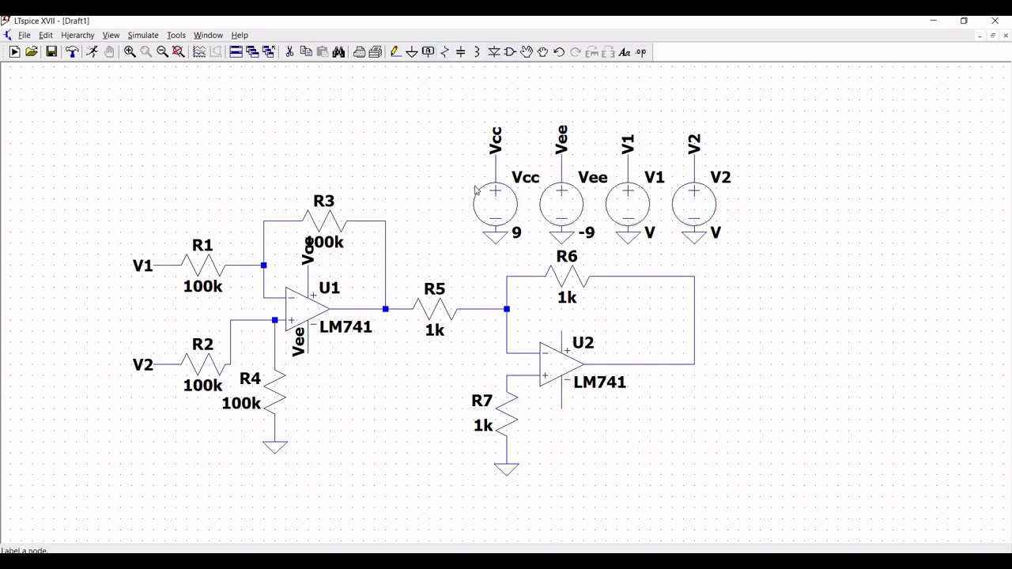
Place a vertical Vcc net label on U2's upper supply wire.
left_click(429, 53)
type("Vcc")
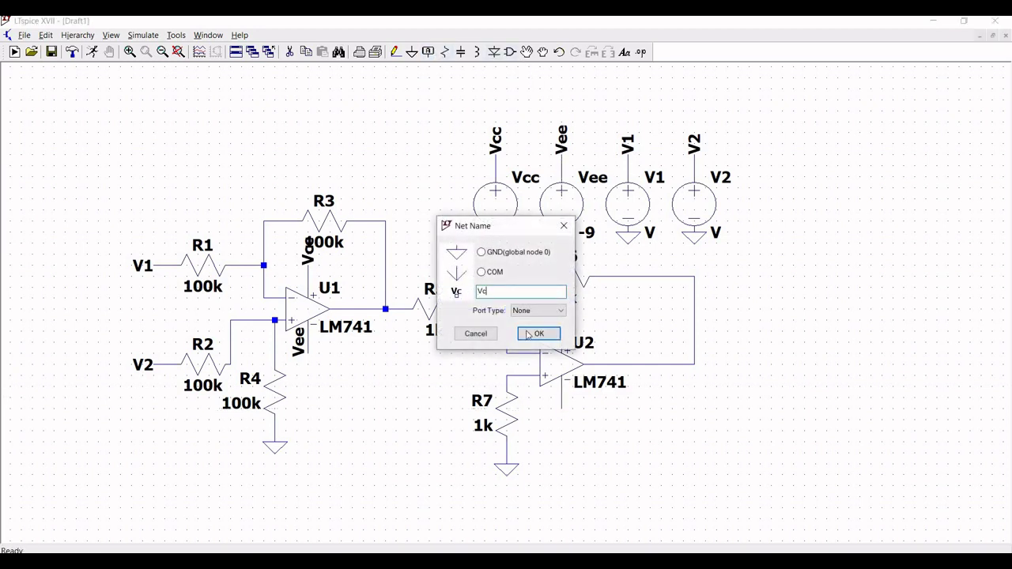
left_click(538, 333)
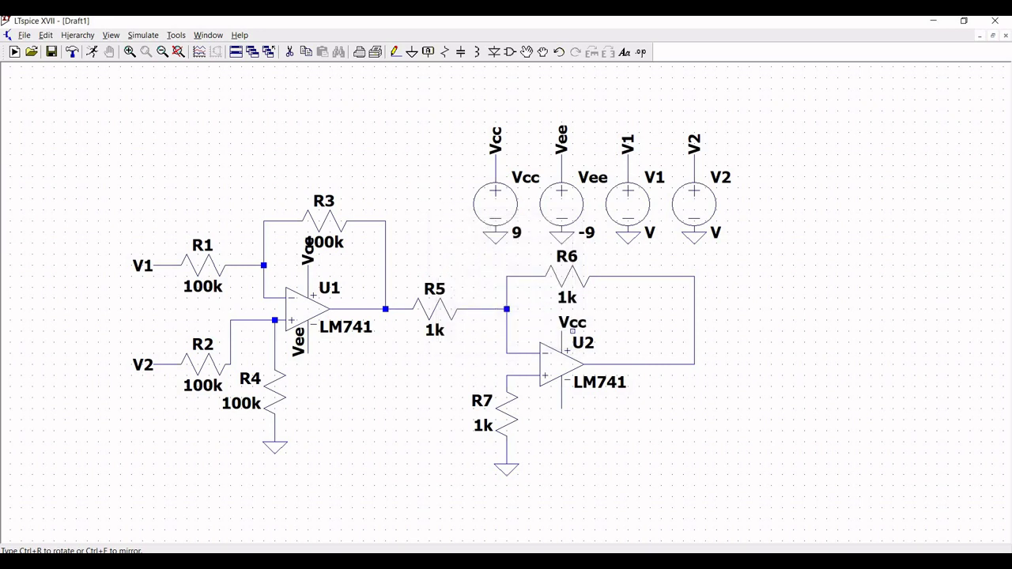
key("ctrl+r")
left_click(561, 330)
key("Escape")
Place a vertical Vee net label on U2's lower supply wire.
left_click(429, 51)
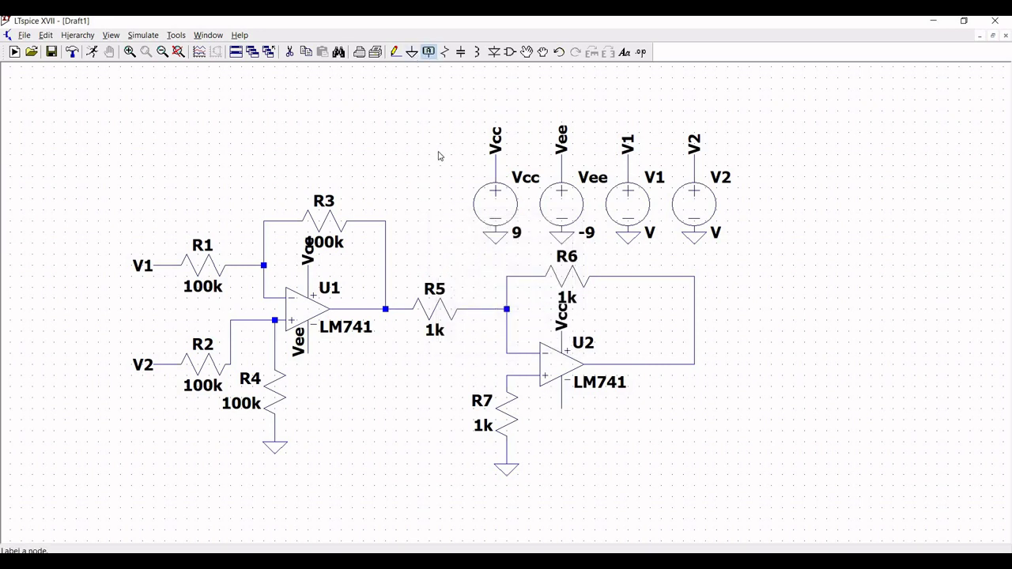
type("Vee")
left_click(538, 334)
key("ctrl+r")
left_click(562, 408)
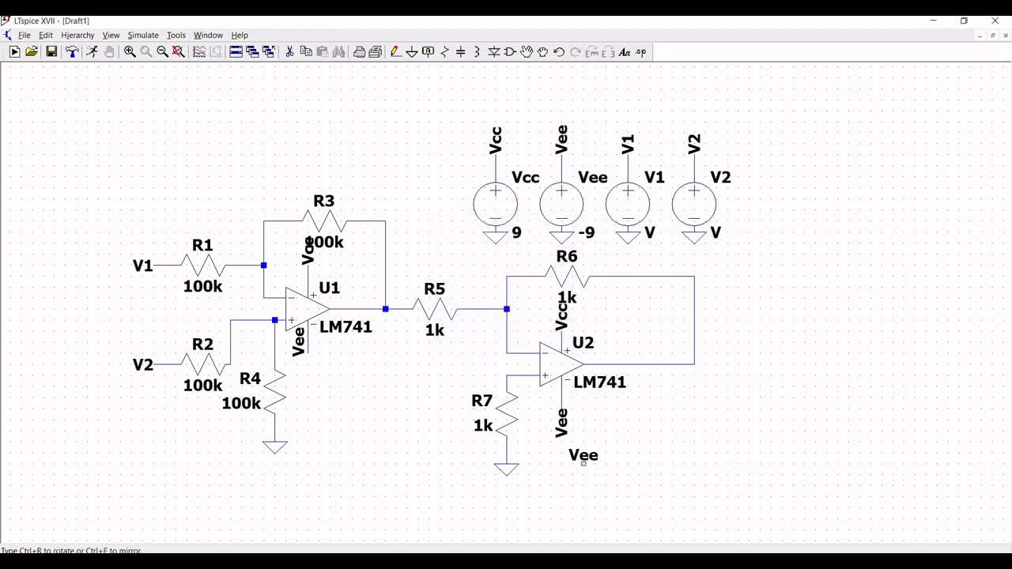
key("Escape")
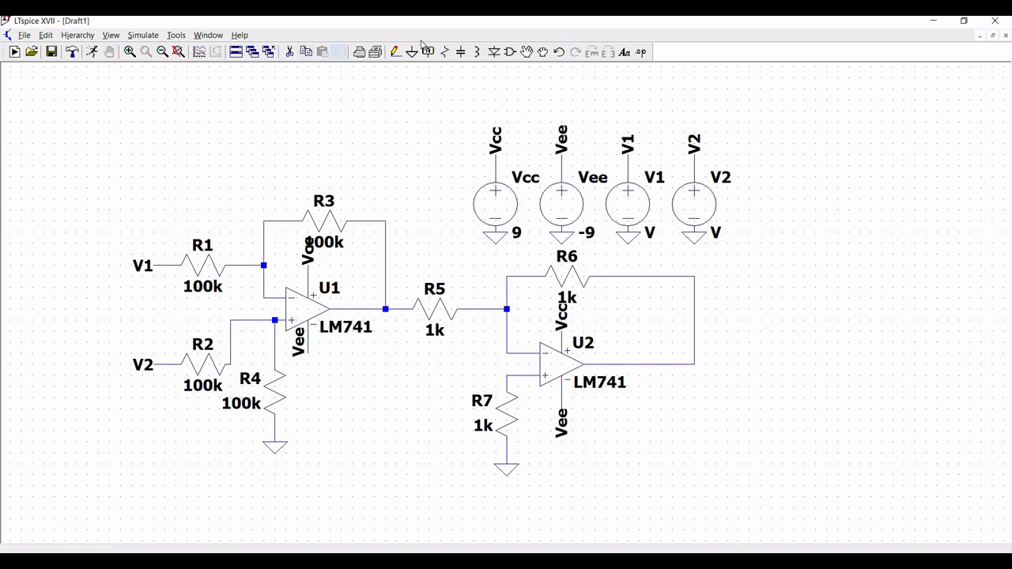
Label U1's output node with the net name Out.
key("F4")
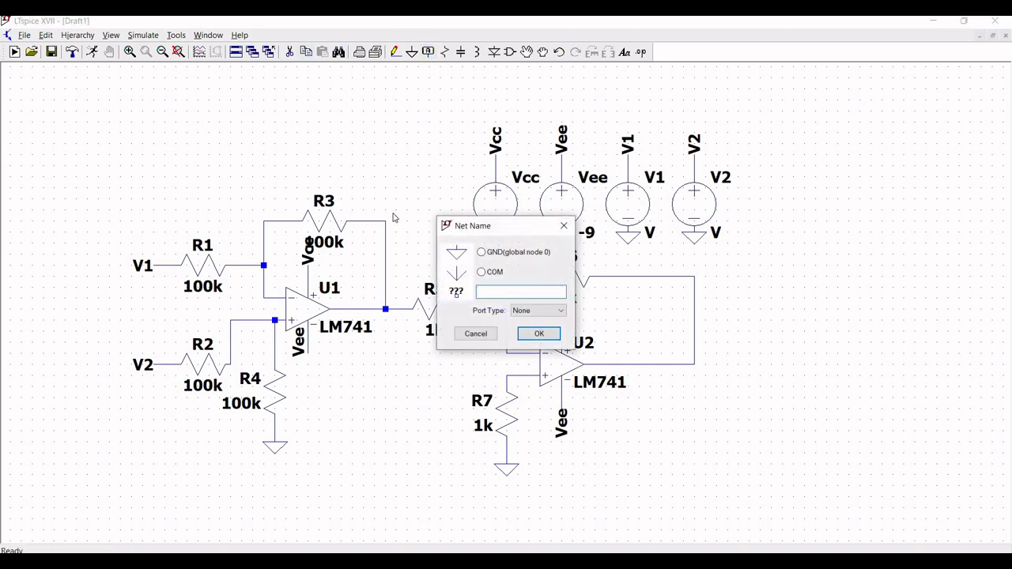
type("Out")
key("Return")
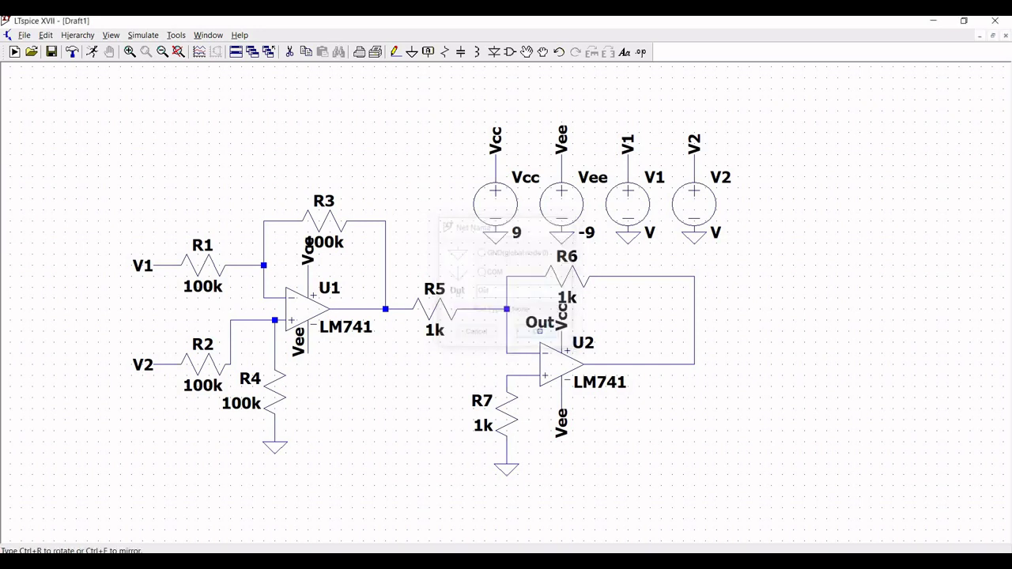
left_click(396, 308)
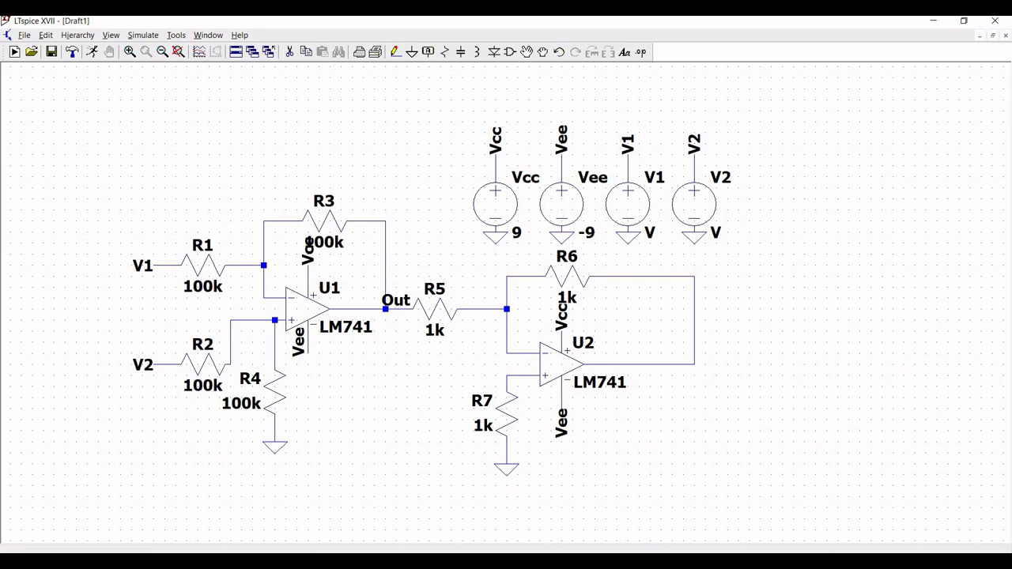
Label U2's output wire with the net name Vout.
left_click(428, 52)
type("Vout")
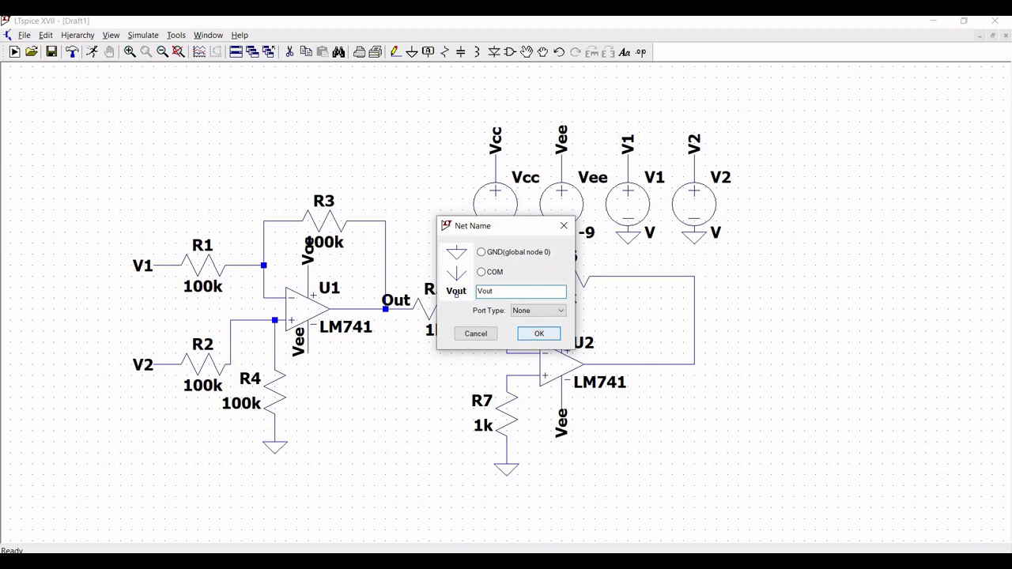
key("Return")
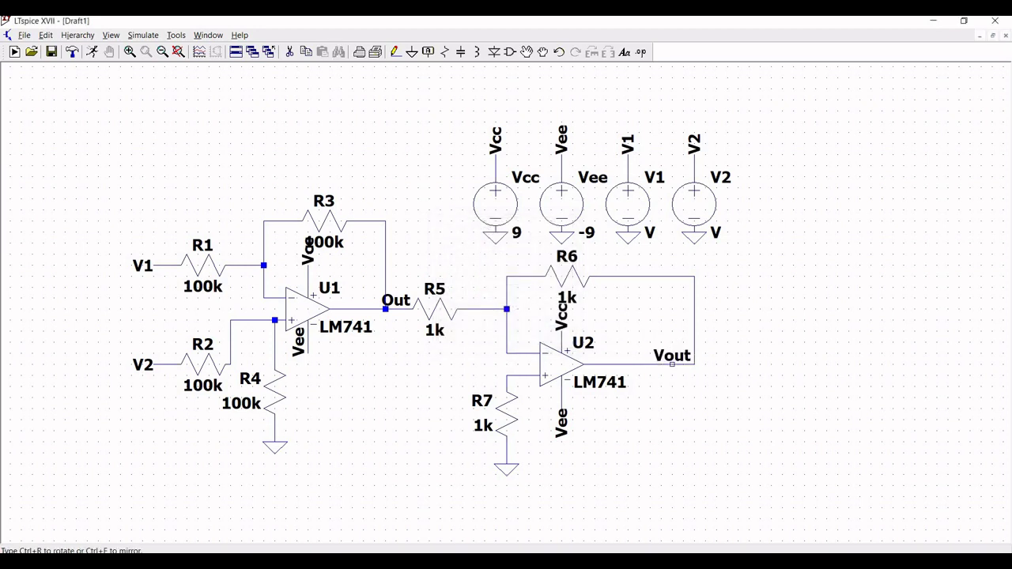
left_click(672, 363)
key("Escape")
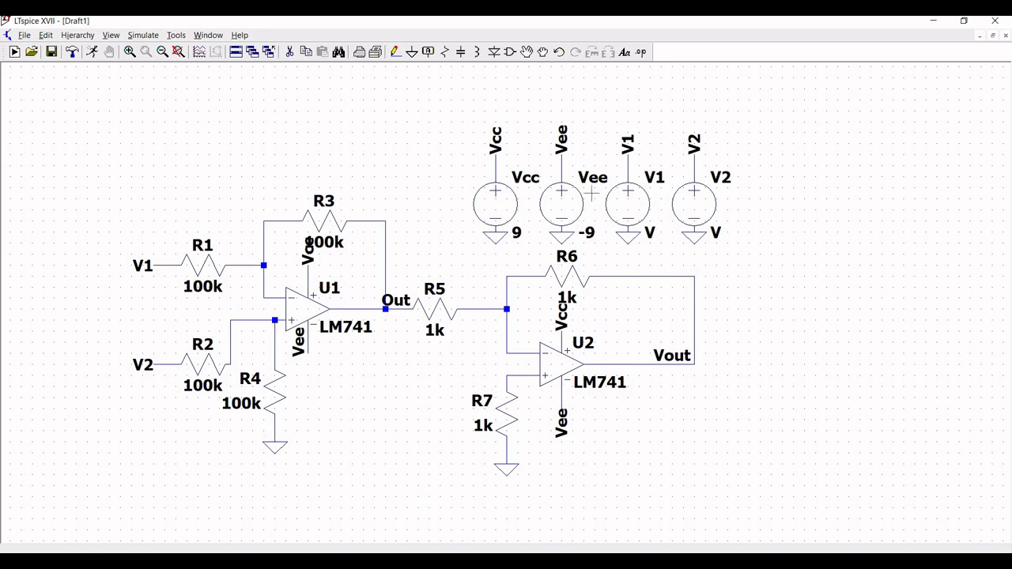
Configure V1 as SINE with DC offset 0, amplitude 1 and frequency 1k, then recheck it.
right_click(638, 197)
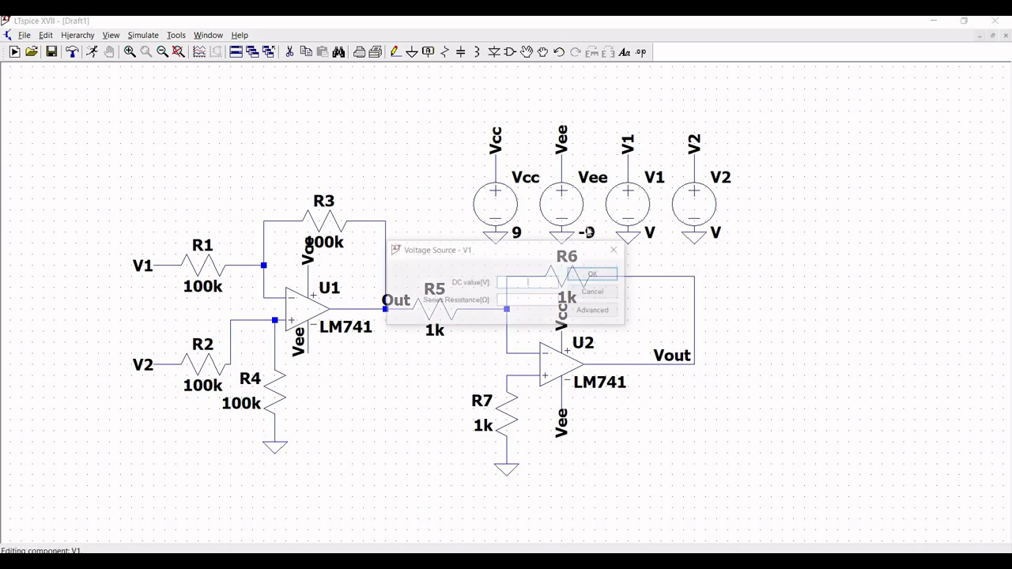
left_click(586, 313)
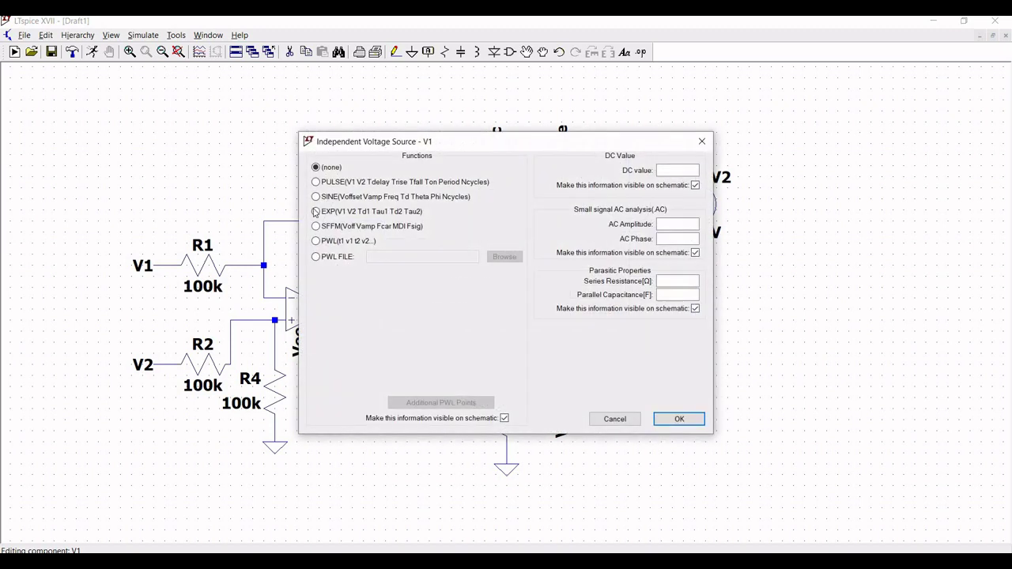
left_click(317, 196)
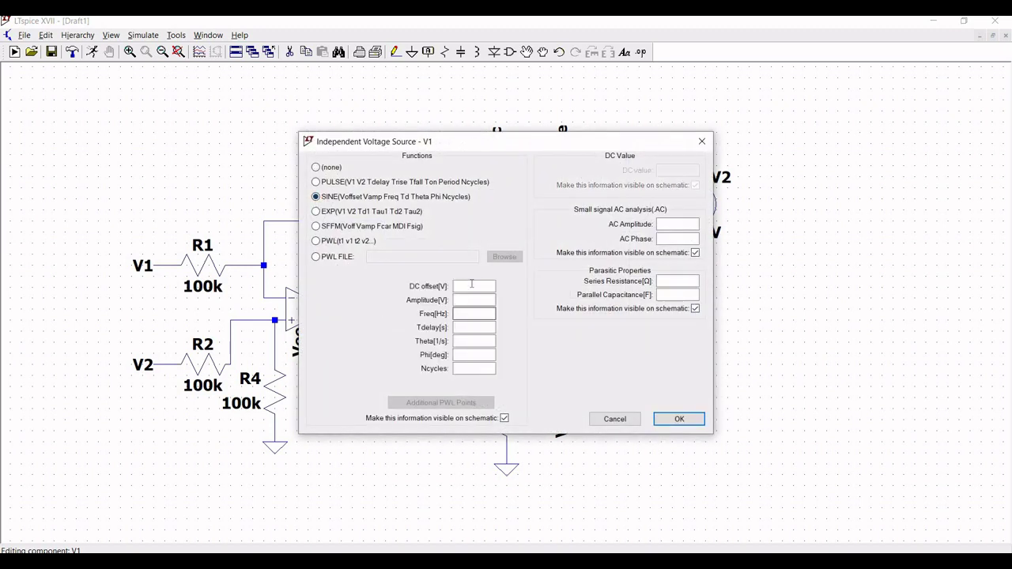
type("0")
left_click(467, 299)
key("Num_Lock")
left_click(477, 314)
type("1k")
left_click(669, 418)
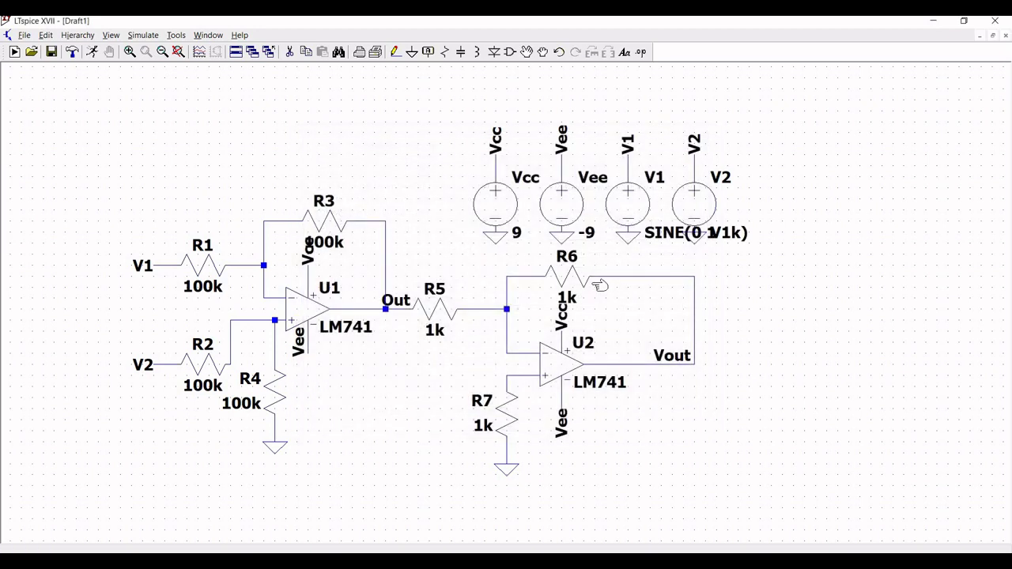
right_click(635, 204)
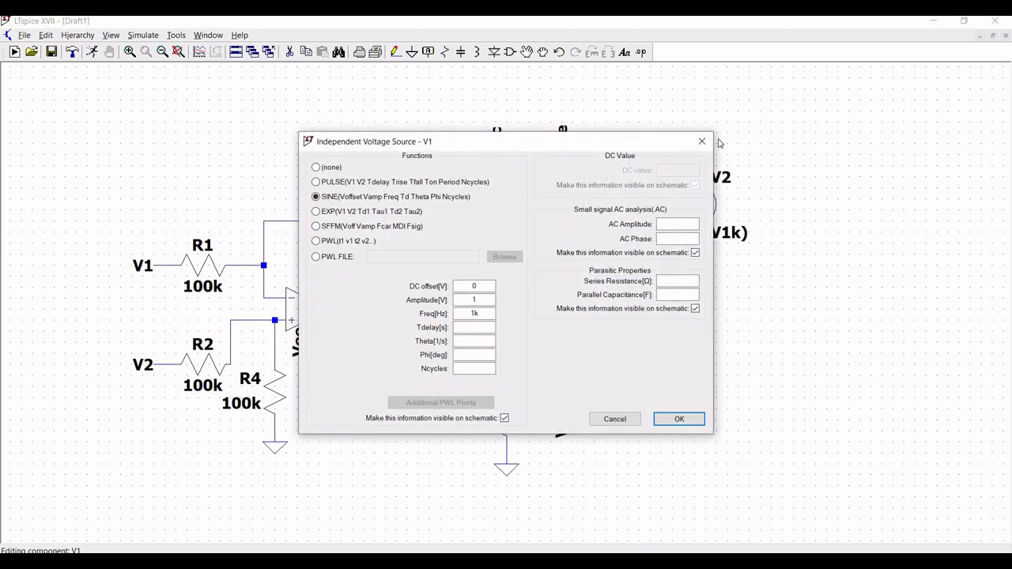
left_click(700, 144)
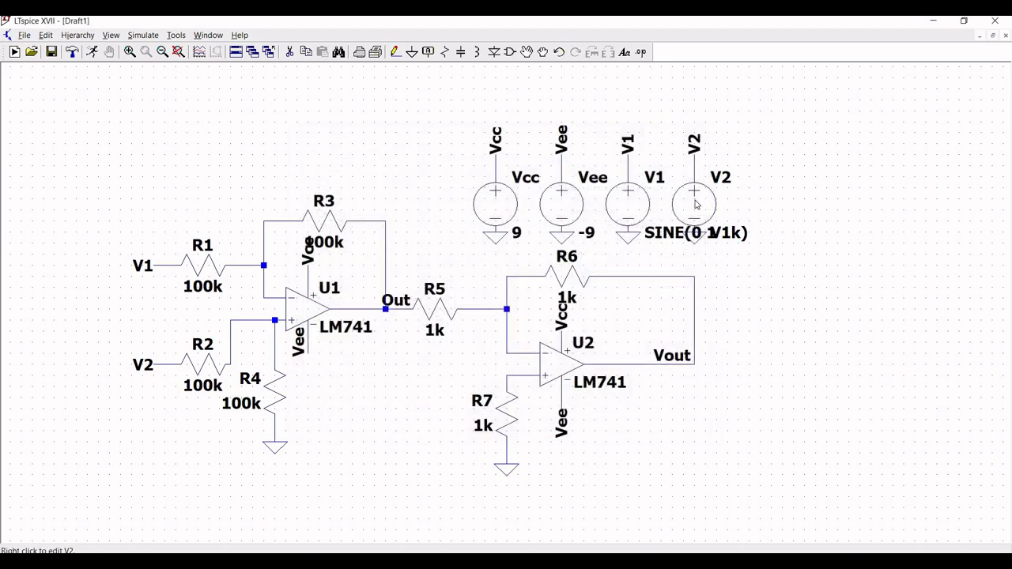
Make V2 a sine source with offset 0 and amplitude 5, giving SINE(0 5 1).
right_click(695, 204)
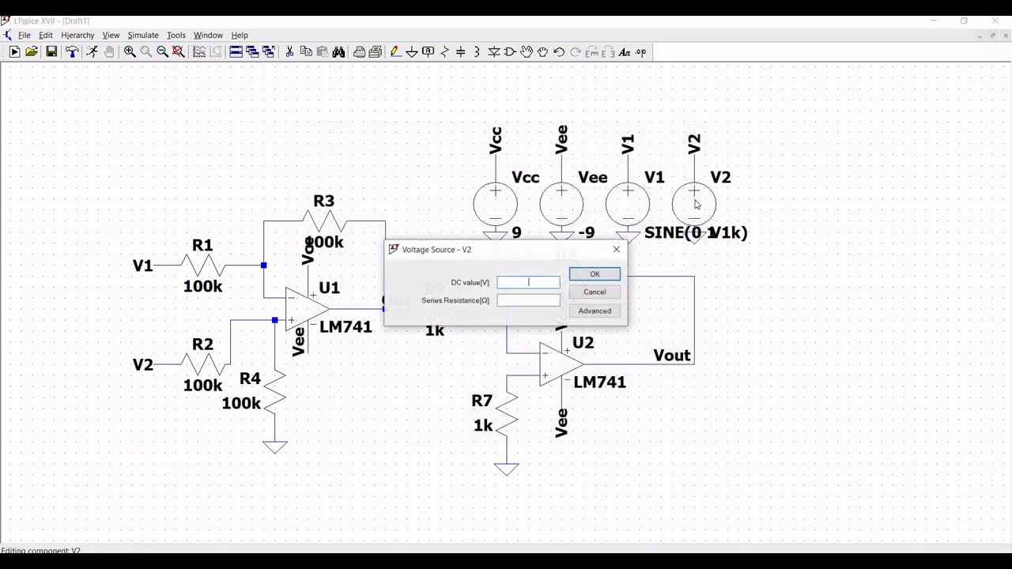
left_click(595, 312)
left_click(317, 196)
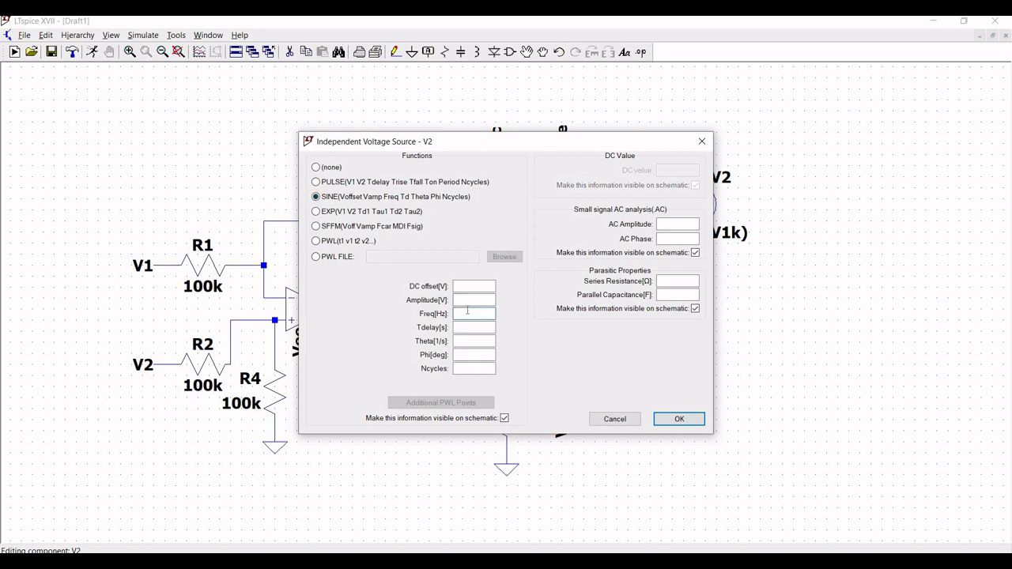
left_click(465, 287)
type("0")
left_click(466, 299)
type("5")
type("1")
key("Return")
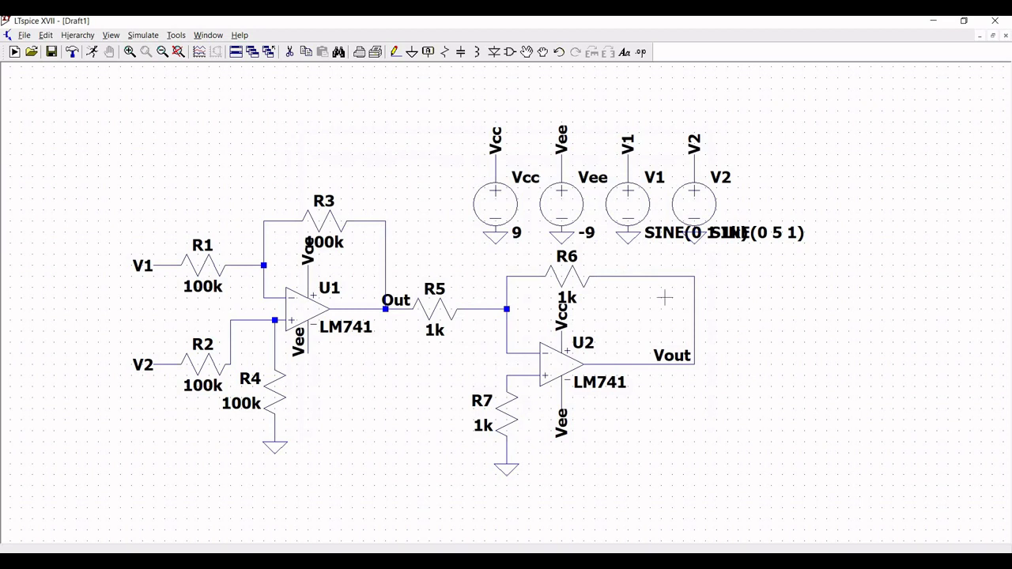
Move V1's SINE(0 1 1k) label up above the sources.
left_click(526, 51)
left_click(672, 233)
left_click(500, 132)
left_click(130, 51)
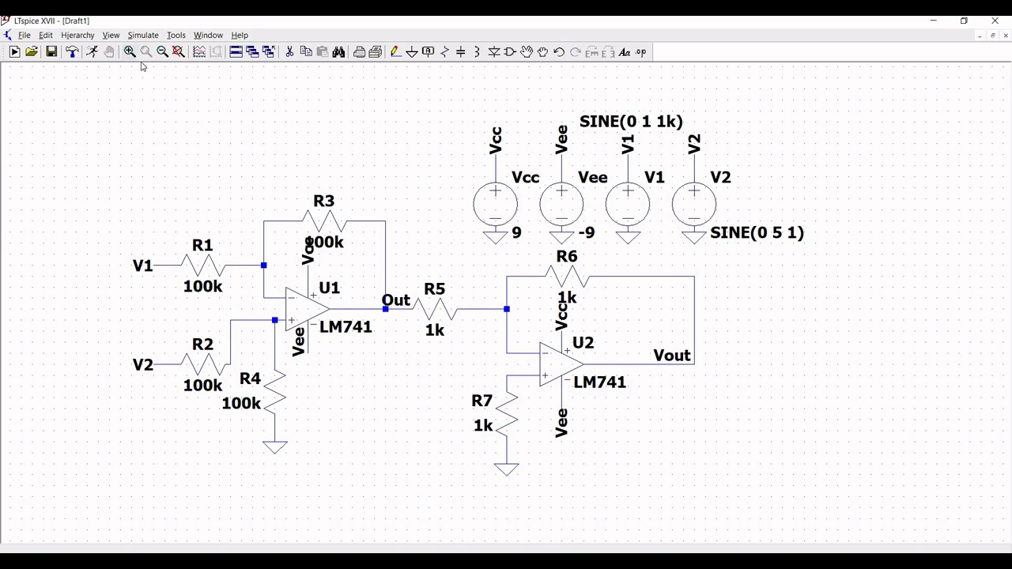
Recentre and zoom out on the full two-stage circuit, then open the Edit menu.
left_click(222, 101)
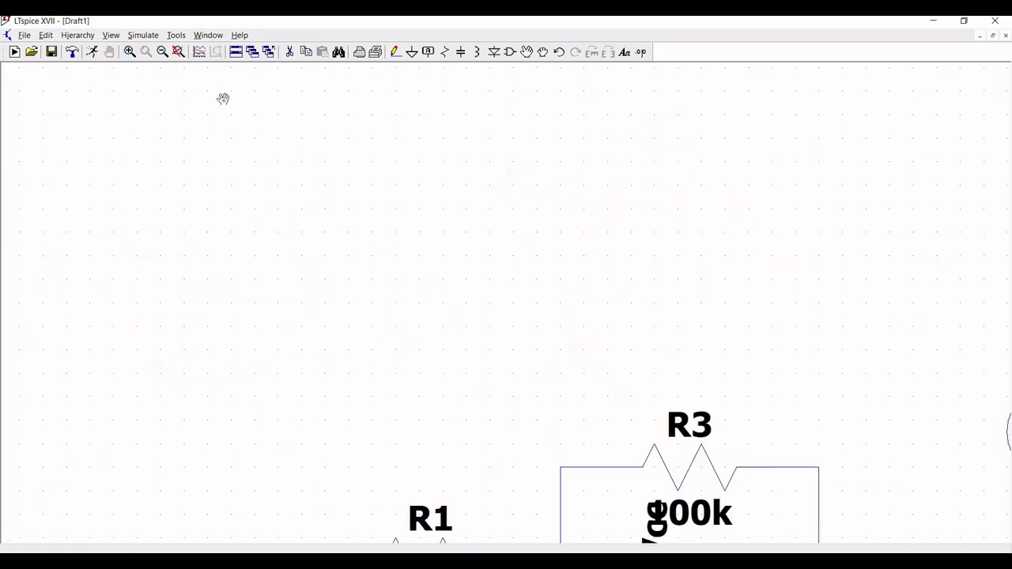
key("ctrl+b")
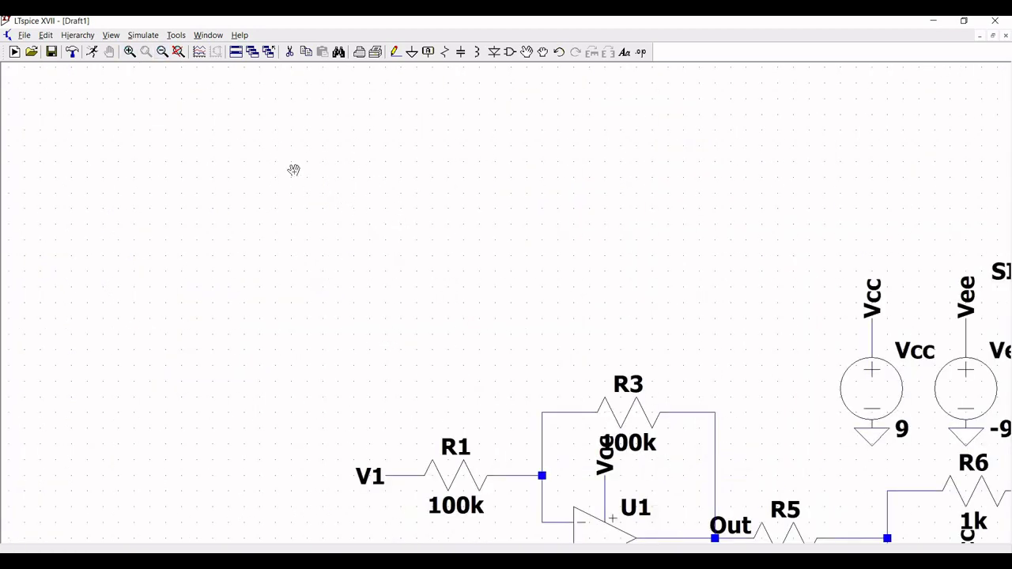
scroll(329, 129, "down", 3)
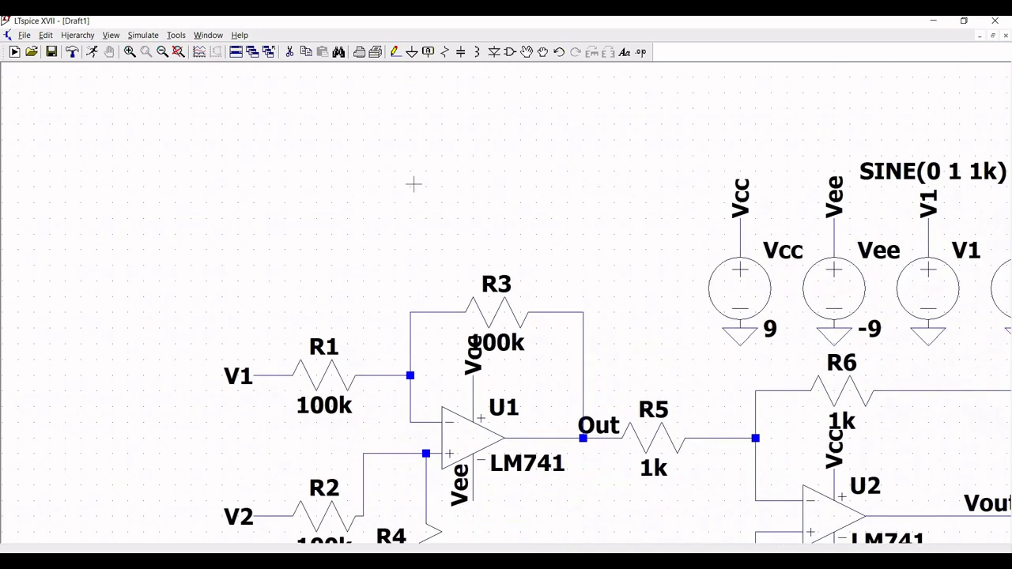
left_click_drag(348, 150, 312, 119)
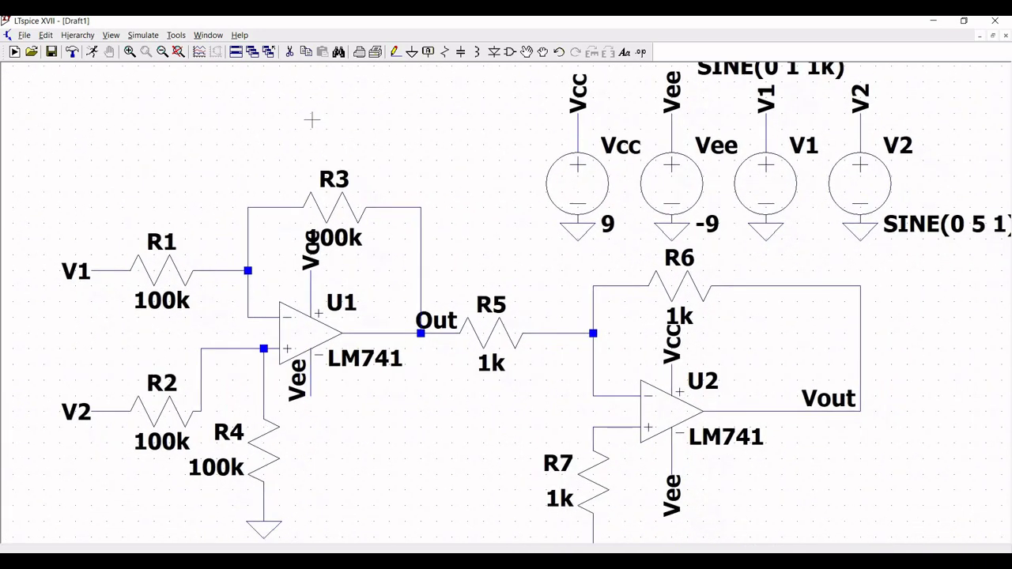
left_click(162, 51)
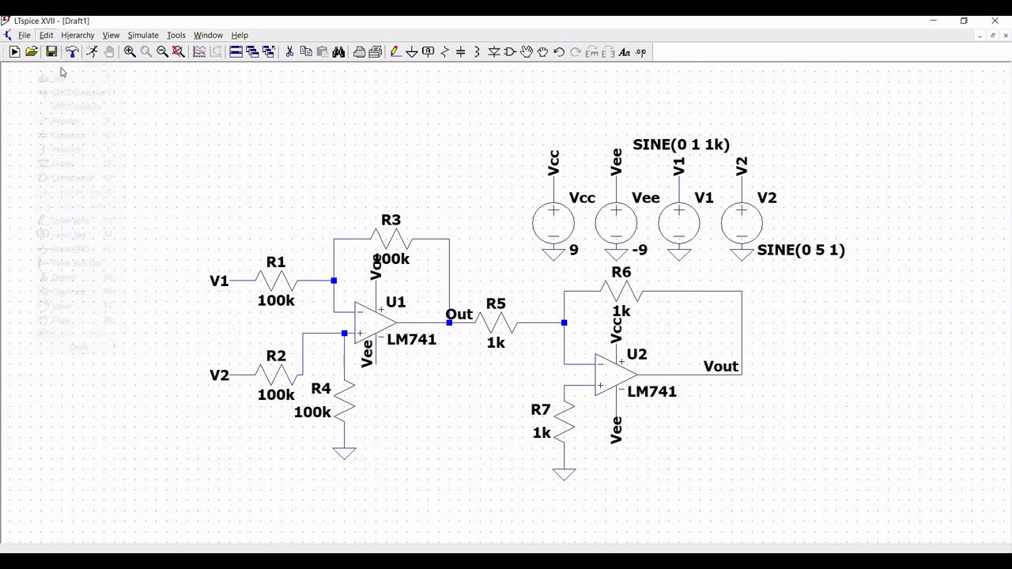
left_click(45, 35)
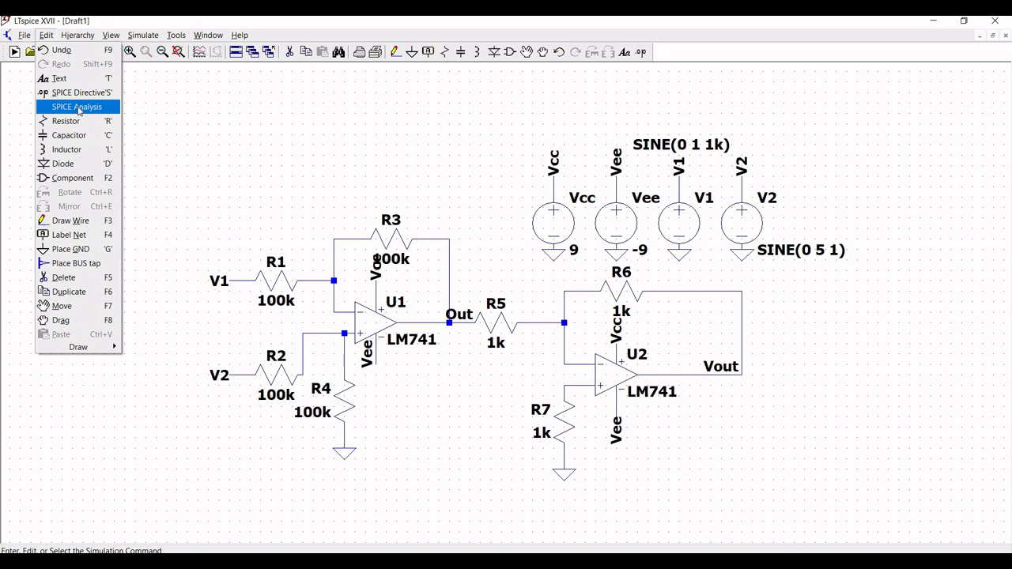
Add a transient analysis with 4m stop time and place the .tran 4m directive on the schematic.
key("Return")
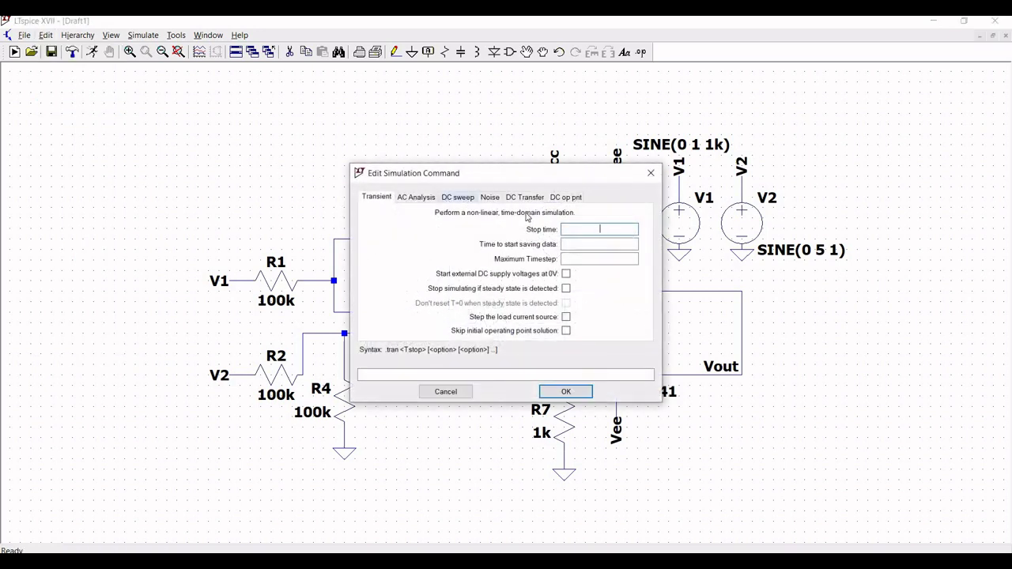
type("4m")
left_click(565, 391)
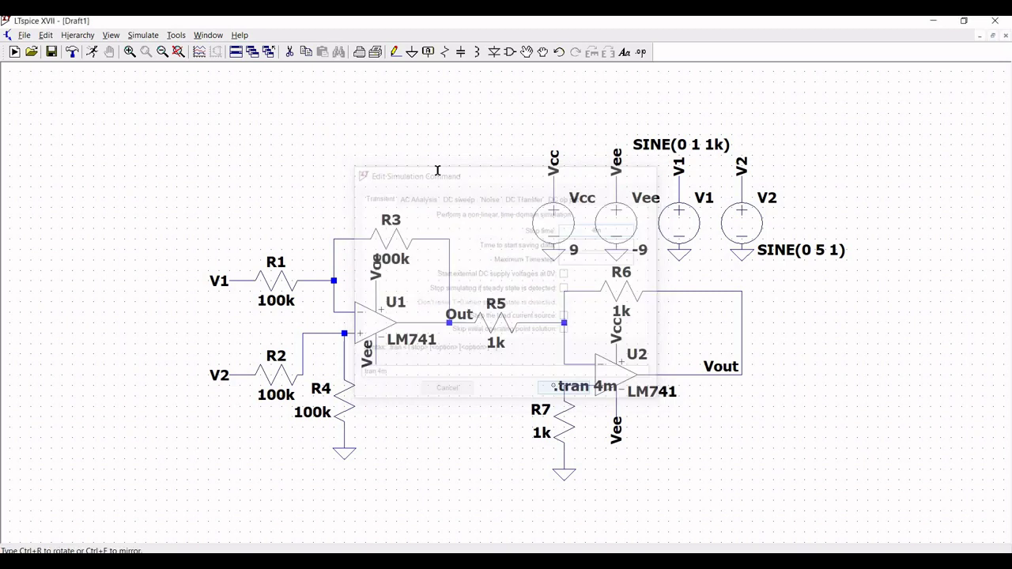
left_click(400, 174)
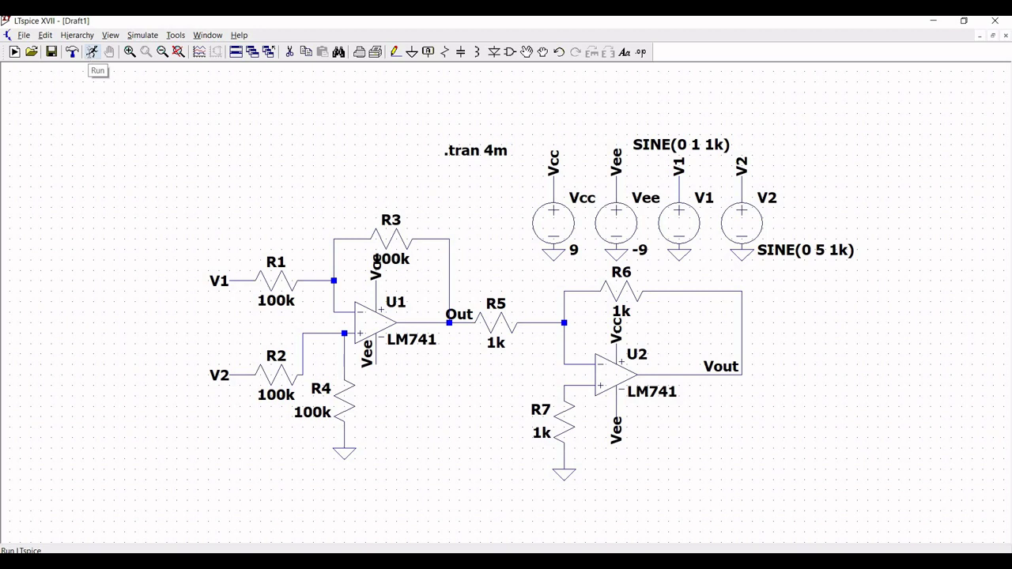
Run the simulation, then plot V(v1) and V(v2) in separate stacked panes.
left_click(92, 53)
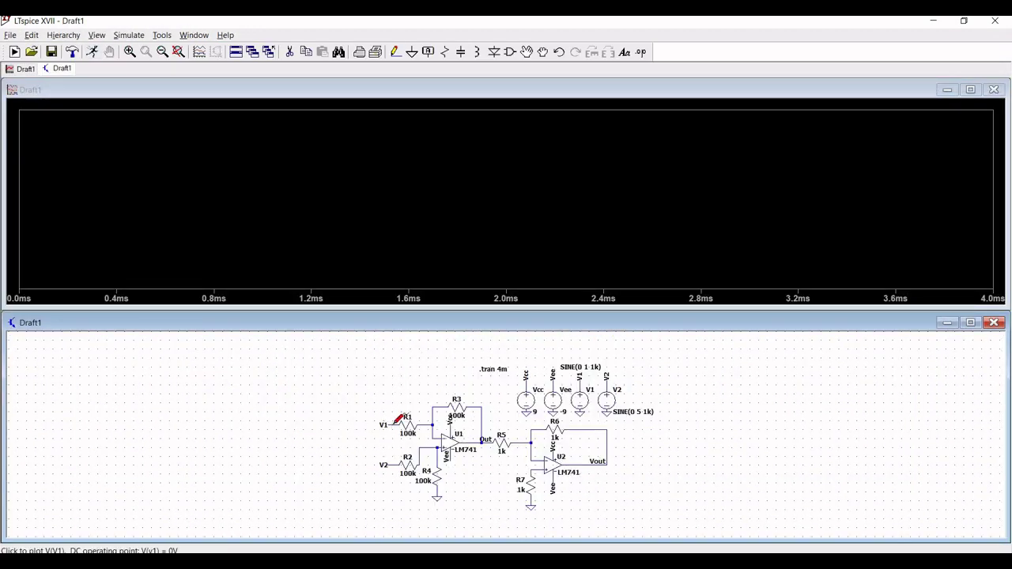
left_click(389, 424)
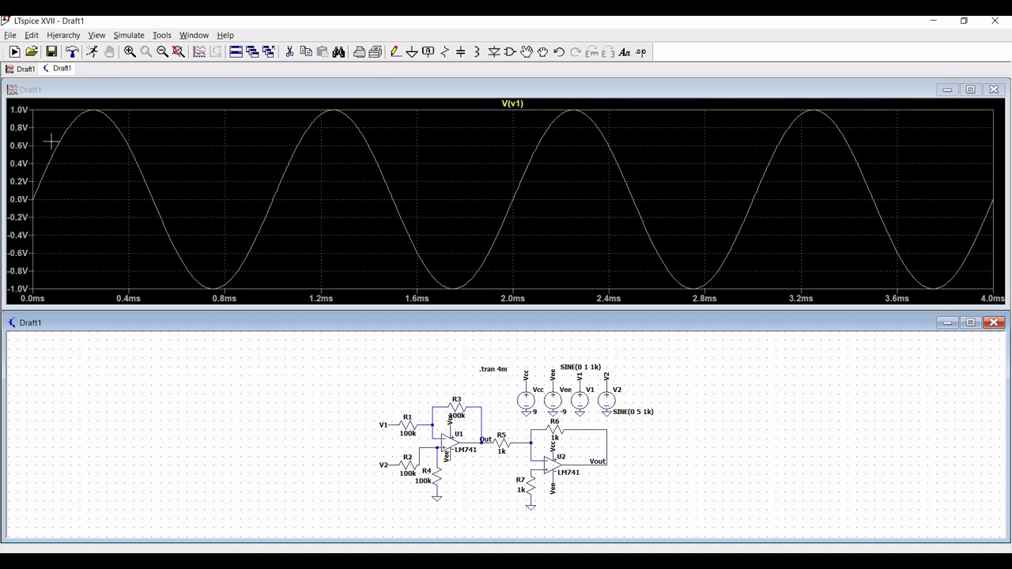
right_click(469, 167)
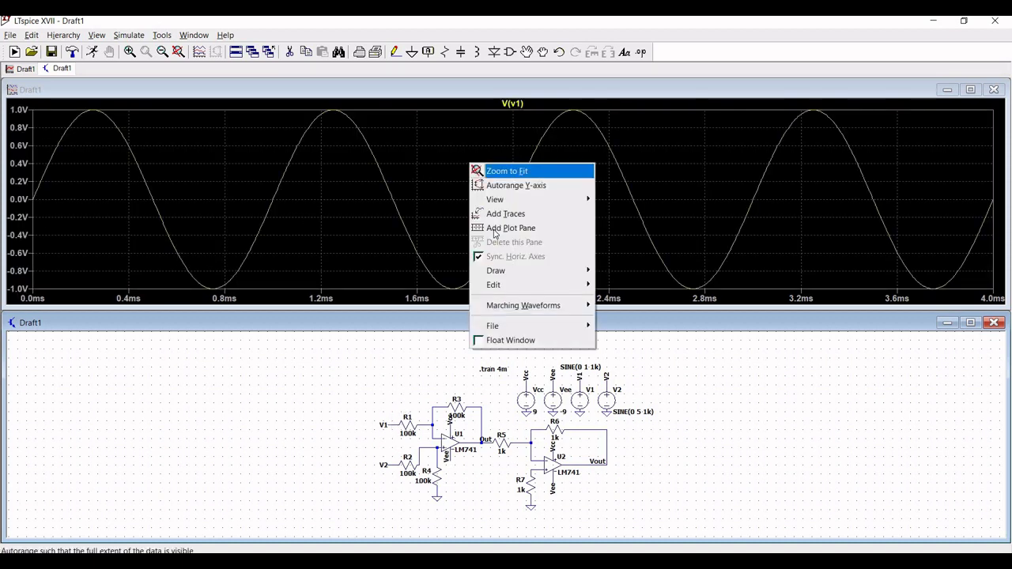
left_click(492, 226)
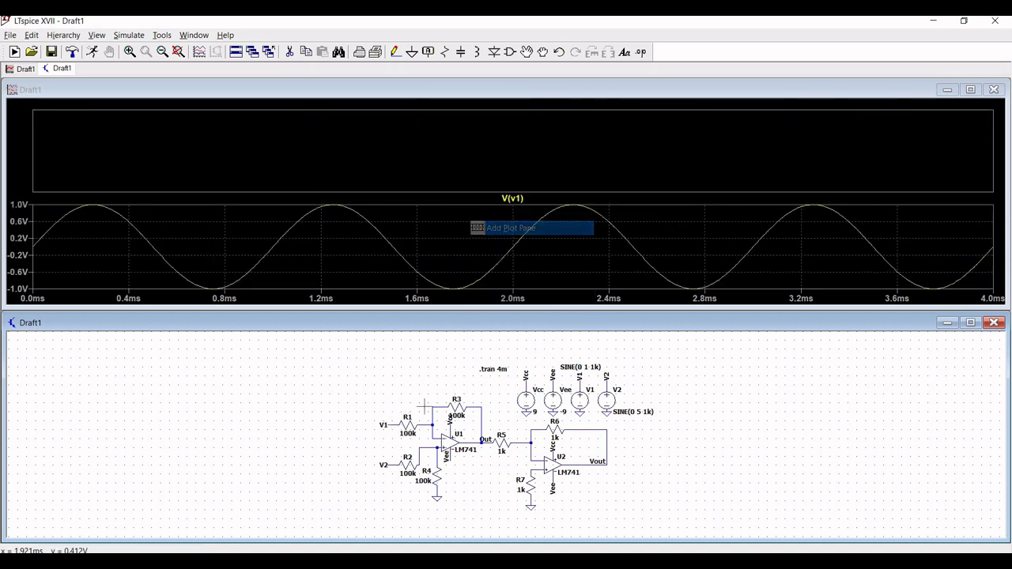
left_click(392, 464)
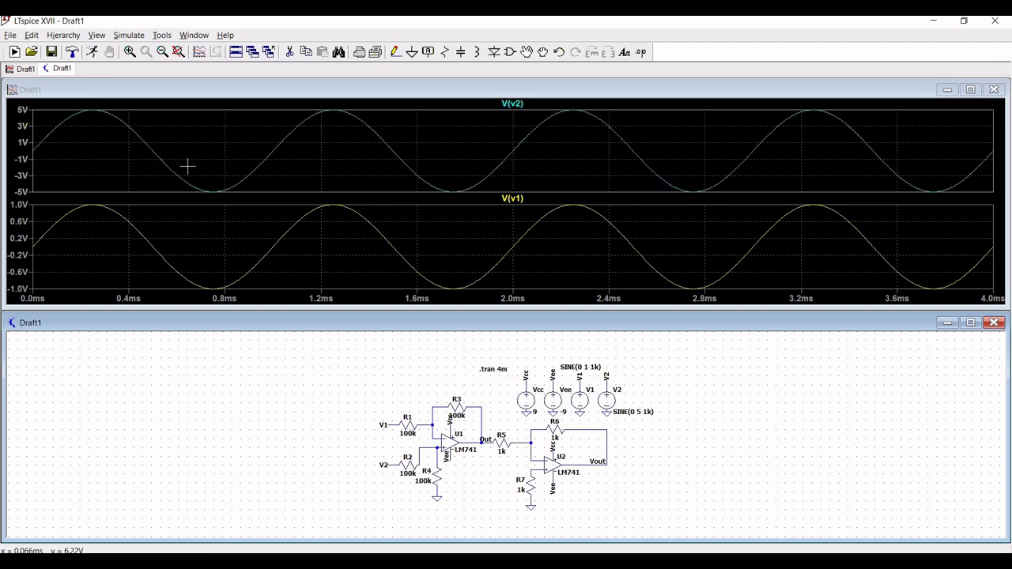
Add a third pane on top showing the V(out) waveform.
right_click(495, 134)
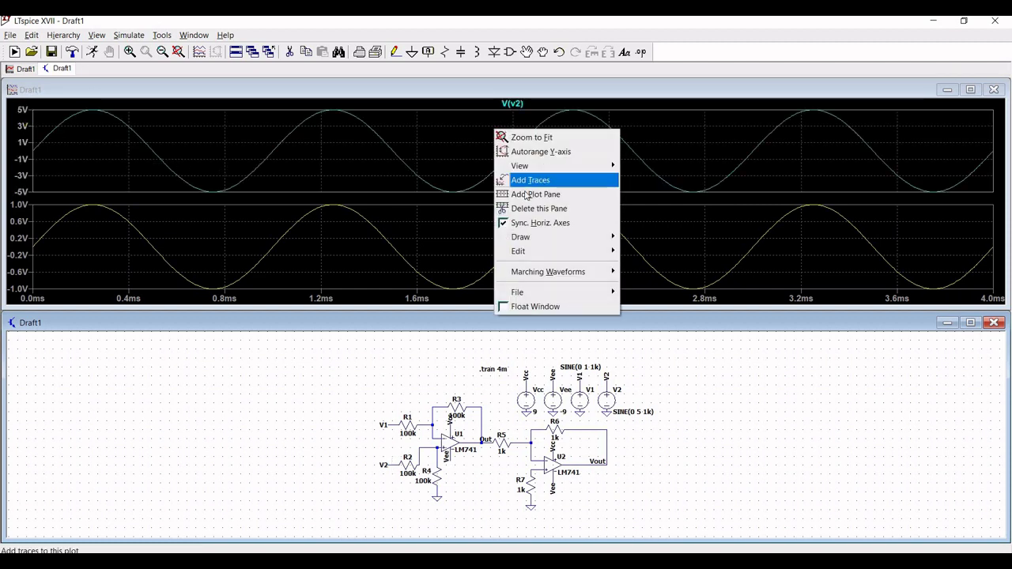
left_click(517, 194)
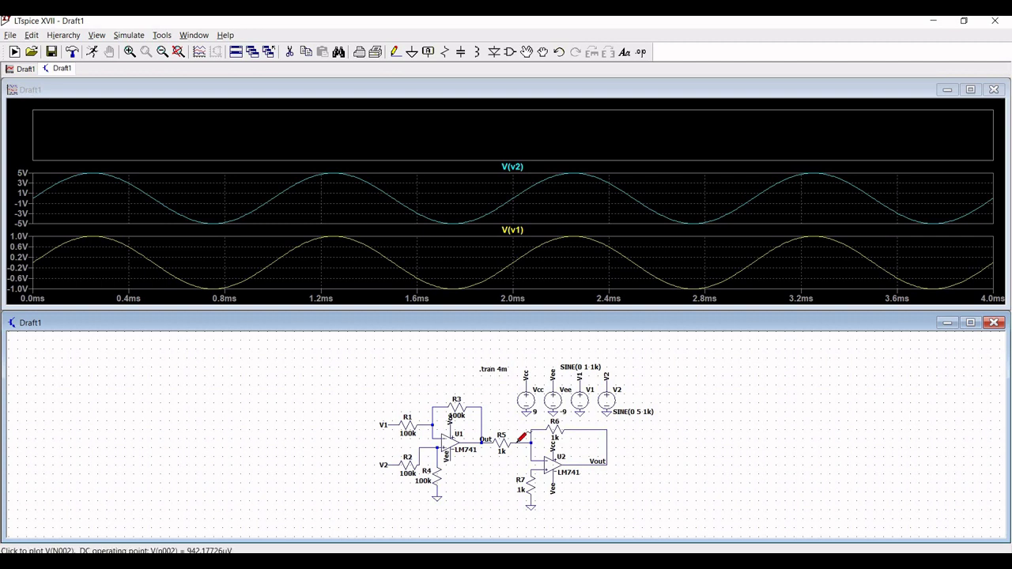
left_click(487, 442)
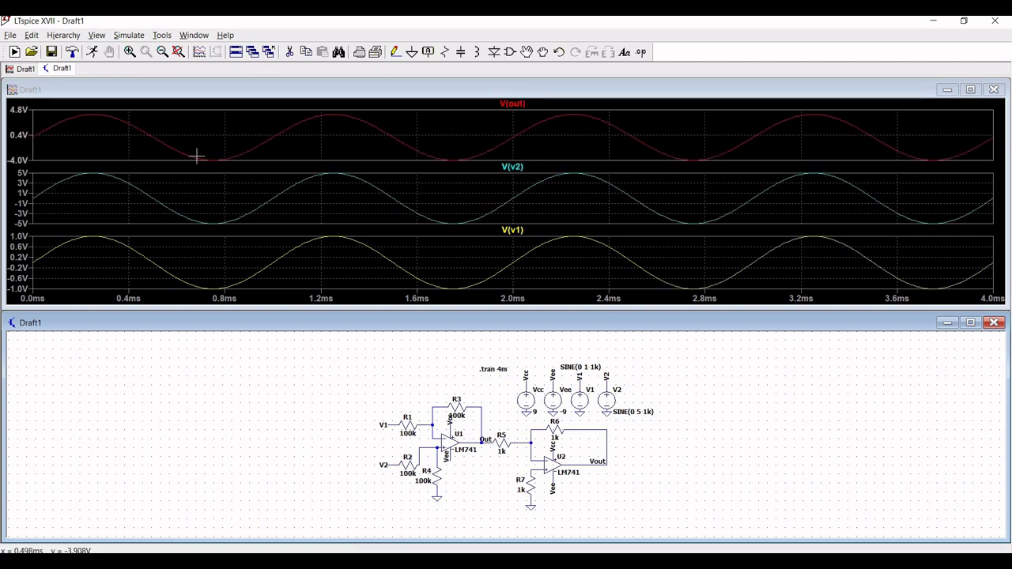
Add a new top pane and plot the second-stage output V(vout) in it.
right_click(293, 141)
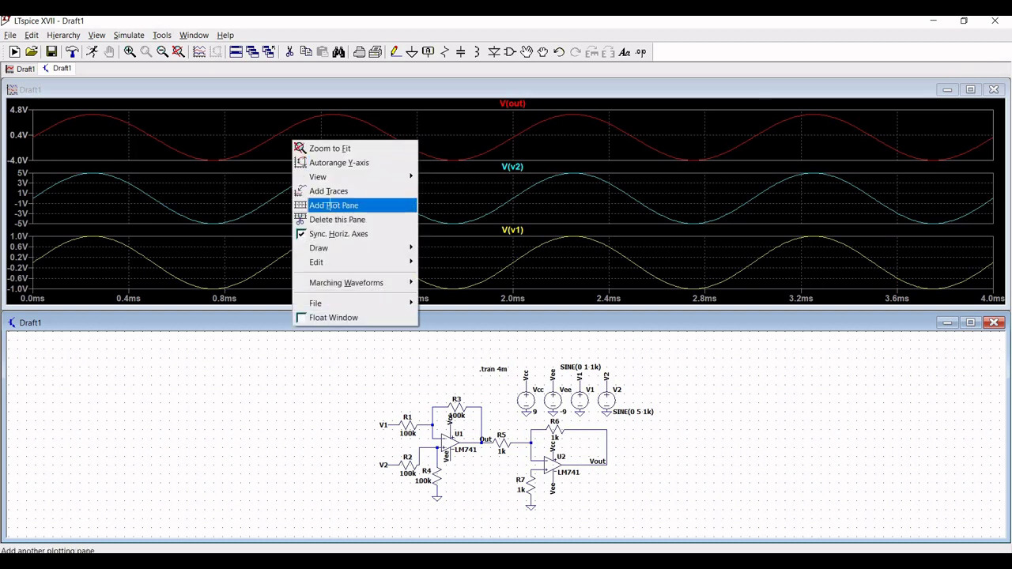
left_click(328, 205)
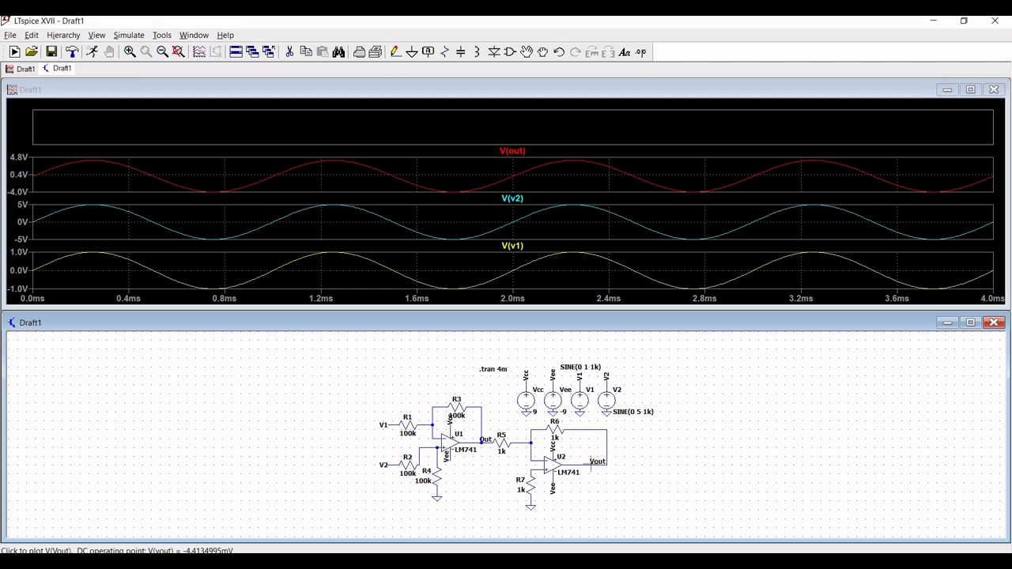
left_click(595, 465)
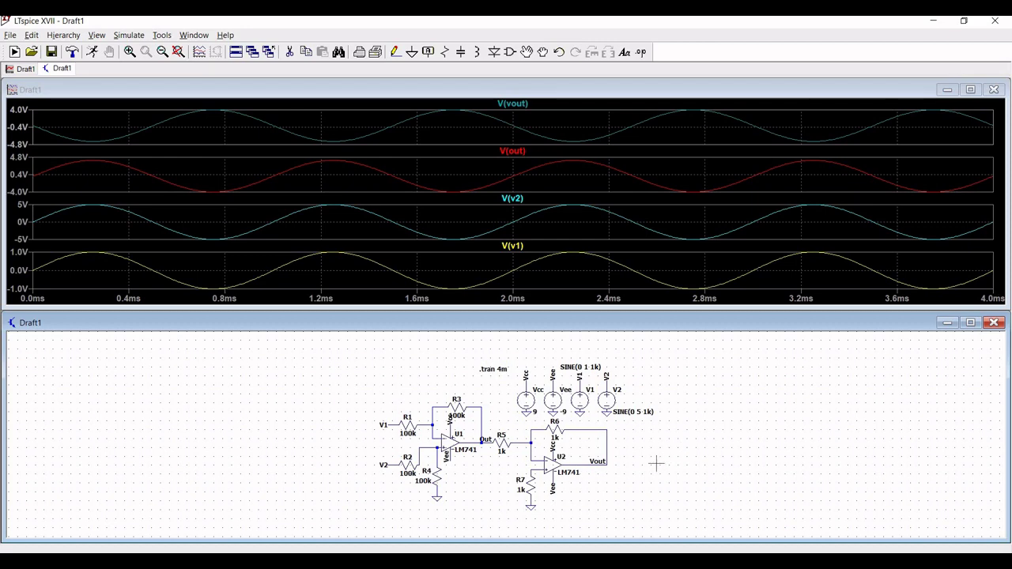
scroll(656, 464, "up", 2)
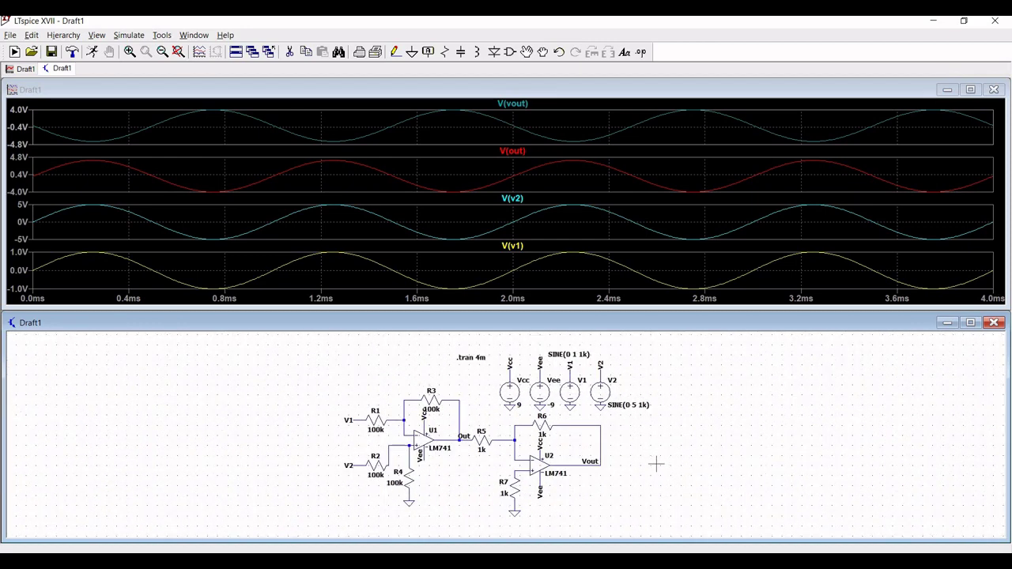